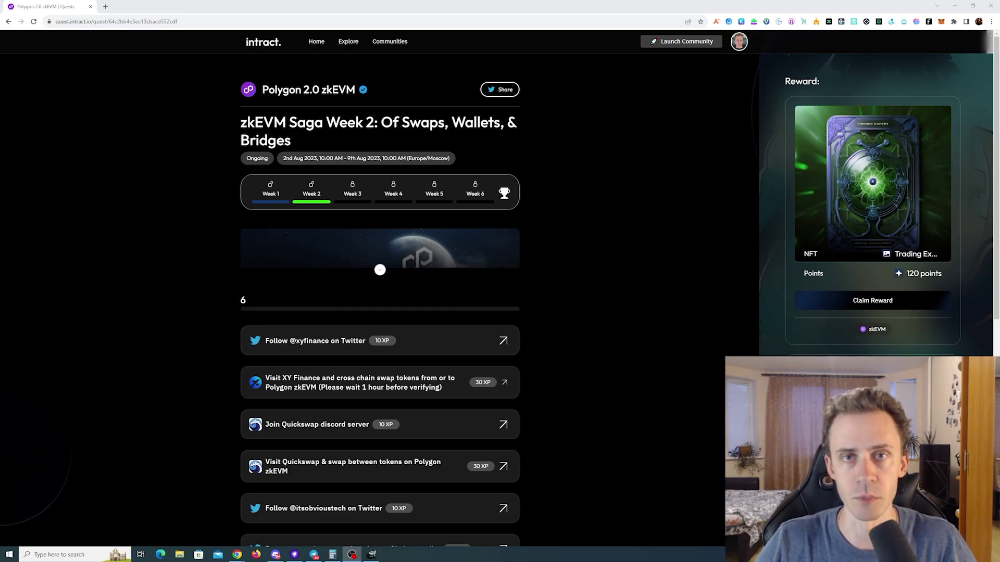
scroll(610, 186, "down", 1)
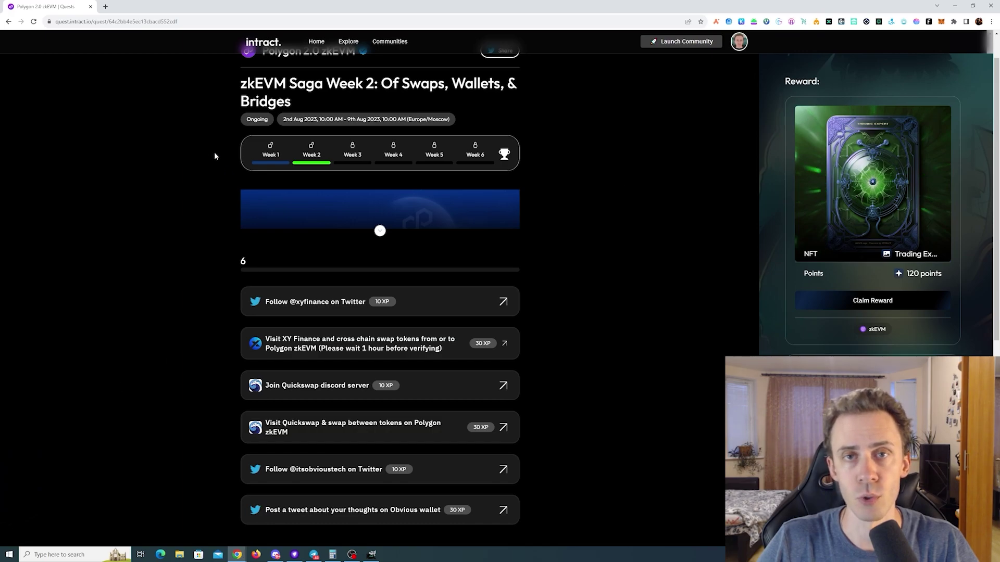
scroll(542, 178, "down", 3)
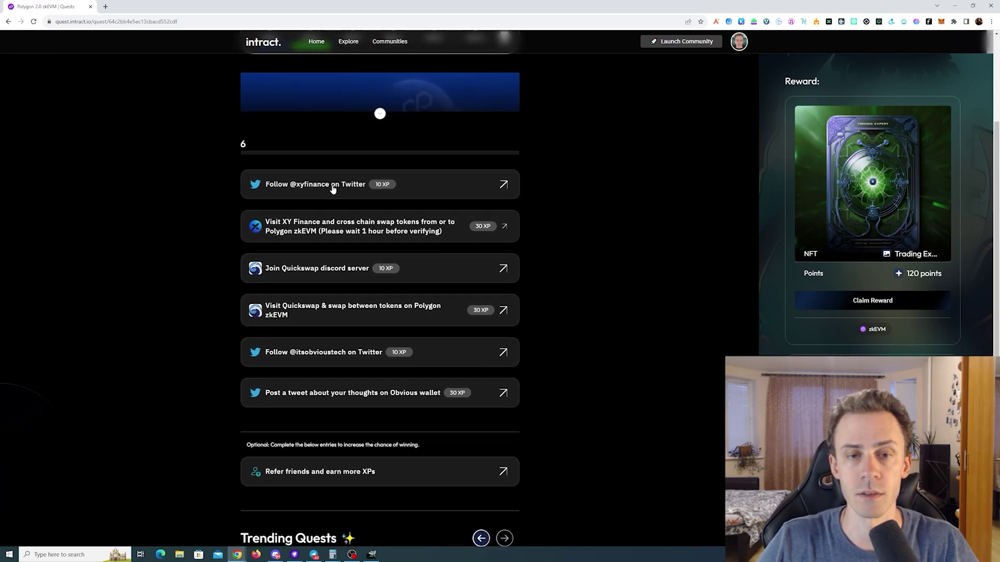
left_click(459, 195)
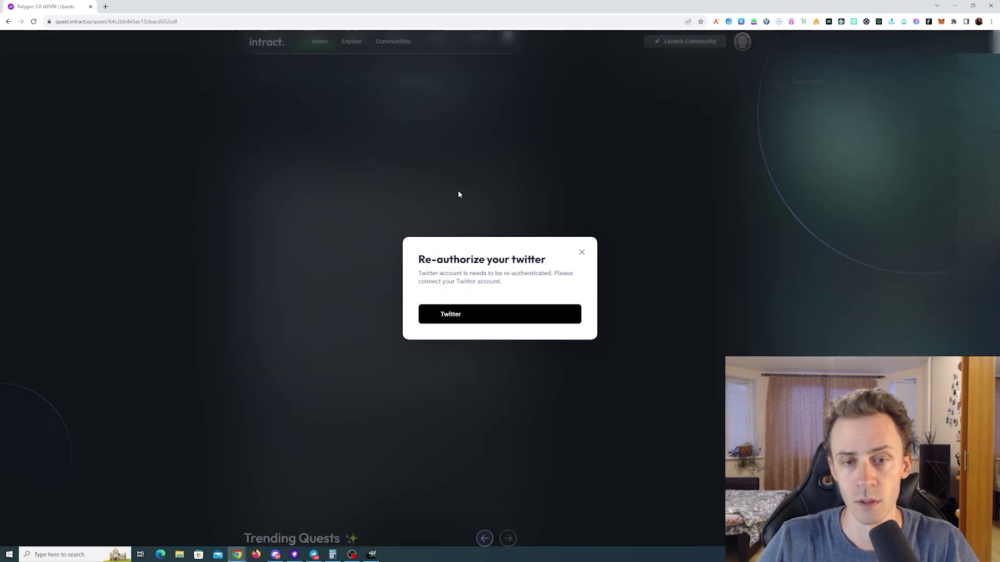
left_click(502, 311)
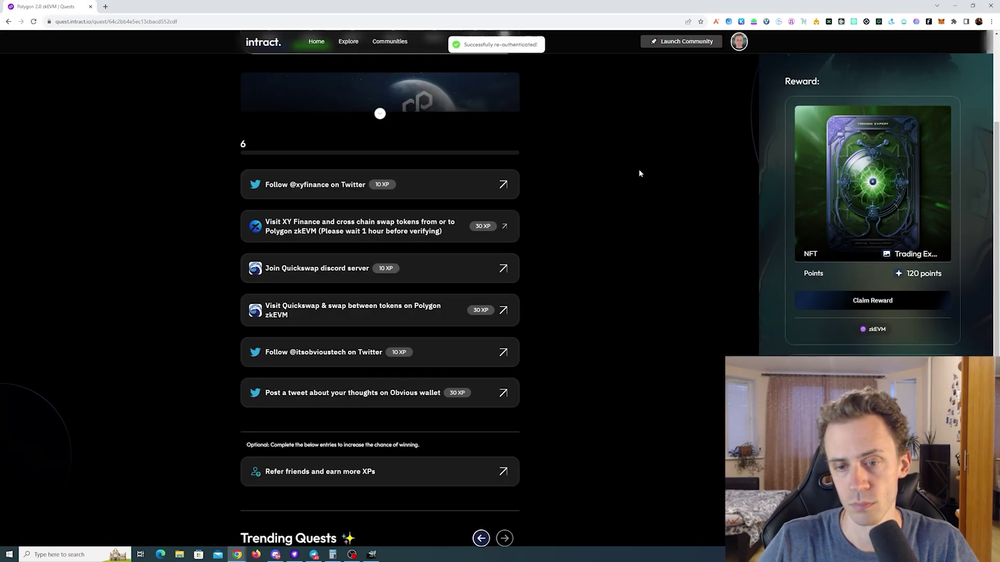
left_click(324, 186)
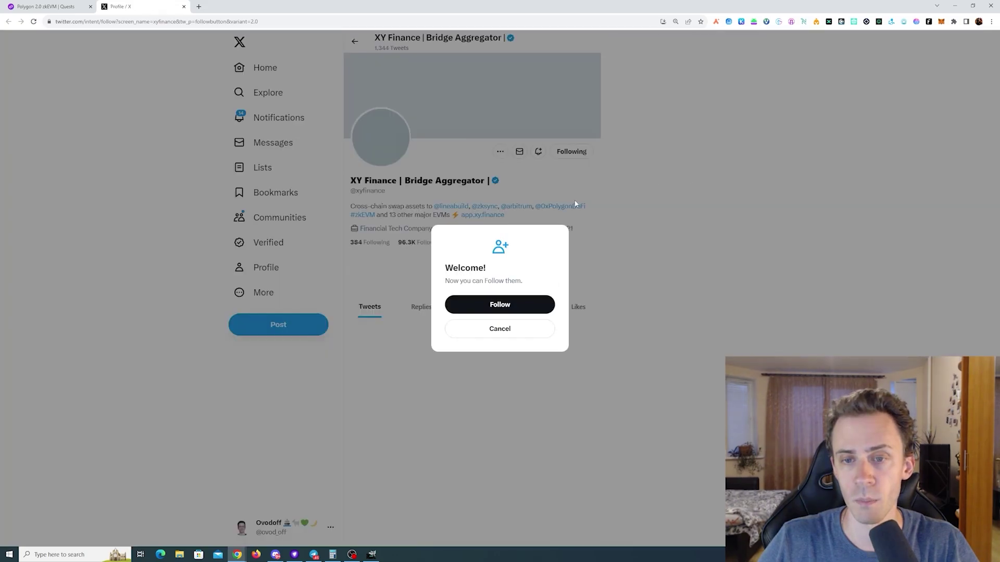
left_click(500, 304)
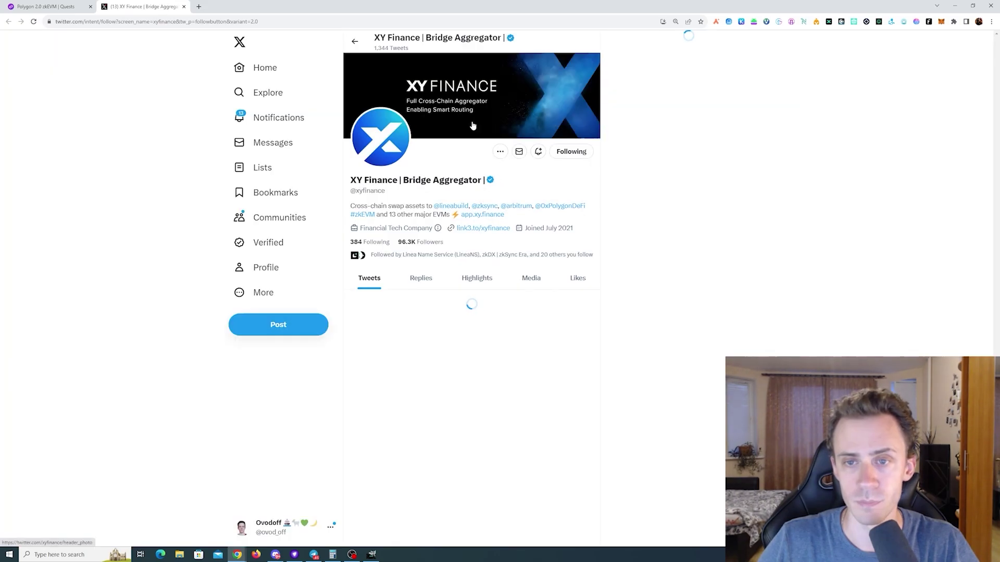
left_click(184, 7)
left_click(489, 193)
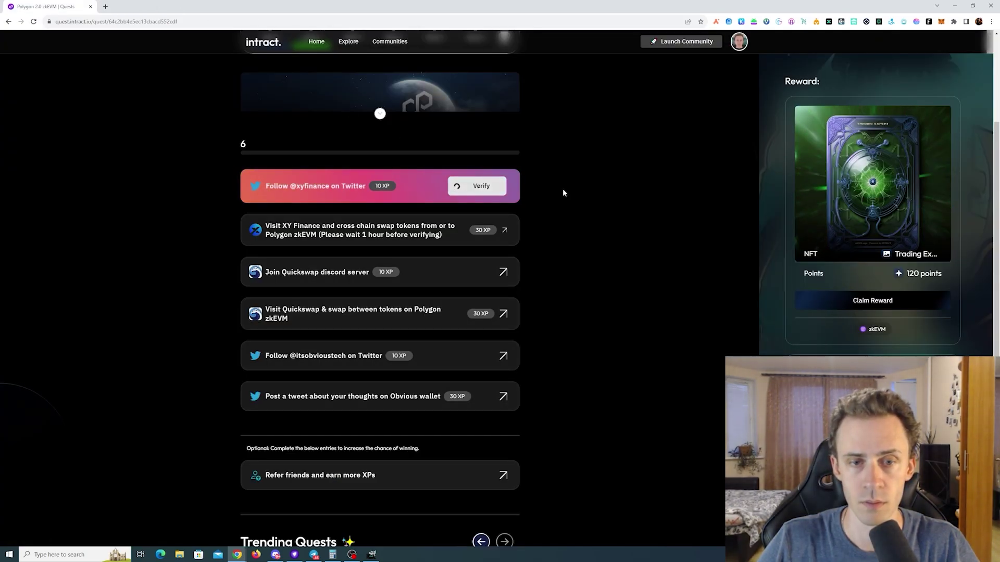
scroll(594, 189, "down", 2)
scroll(421, 204, "up", 1)
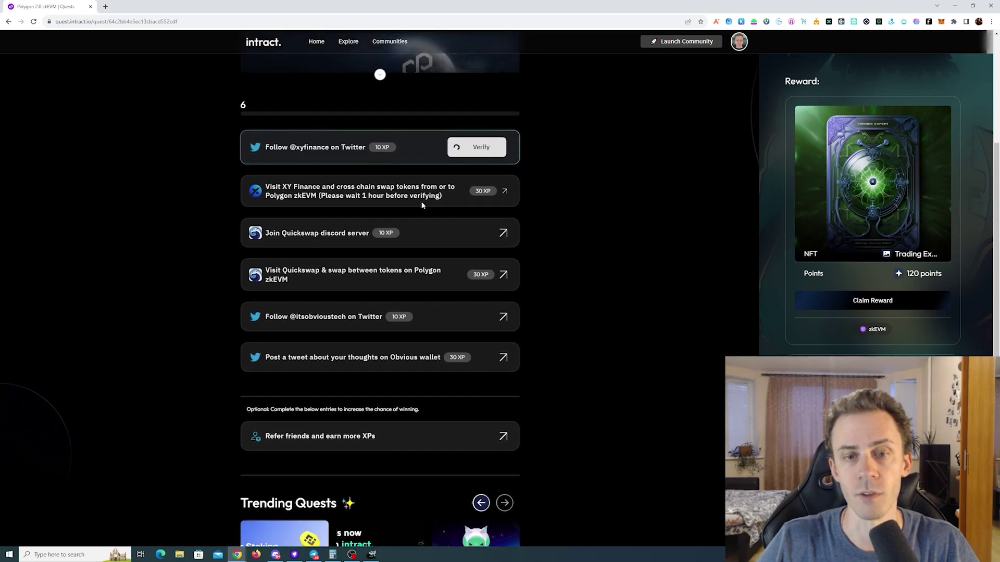
Step: Open app.xy.finance's Swap & Bridge page from the Visit XY Finance task
left_click(385, 193)
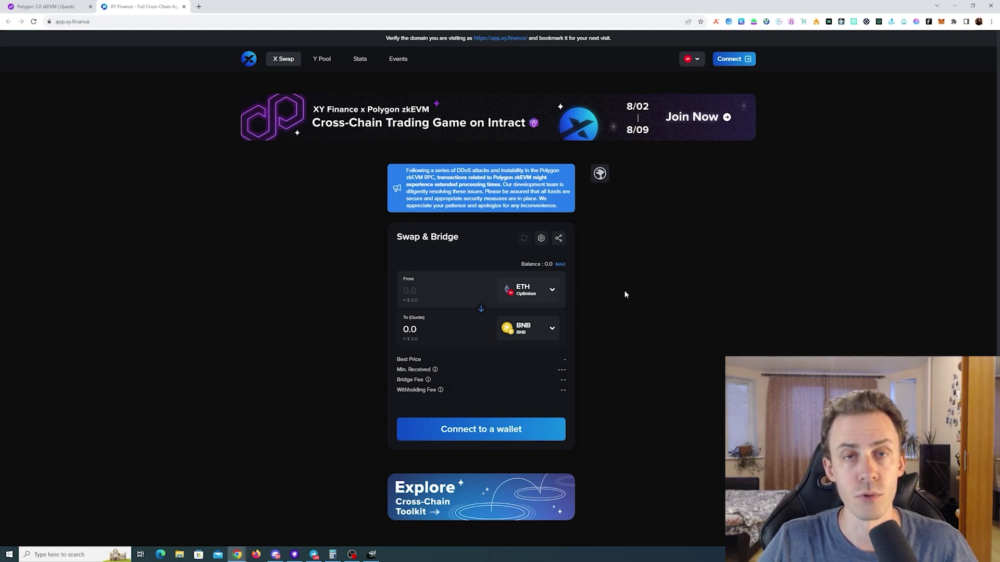
Step: Connect the MetaMask wallet to XY Finance and allow network switching
left_click(730, 56)
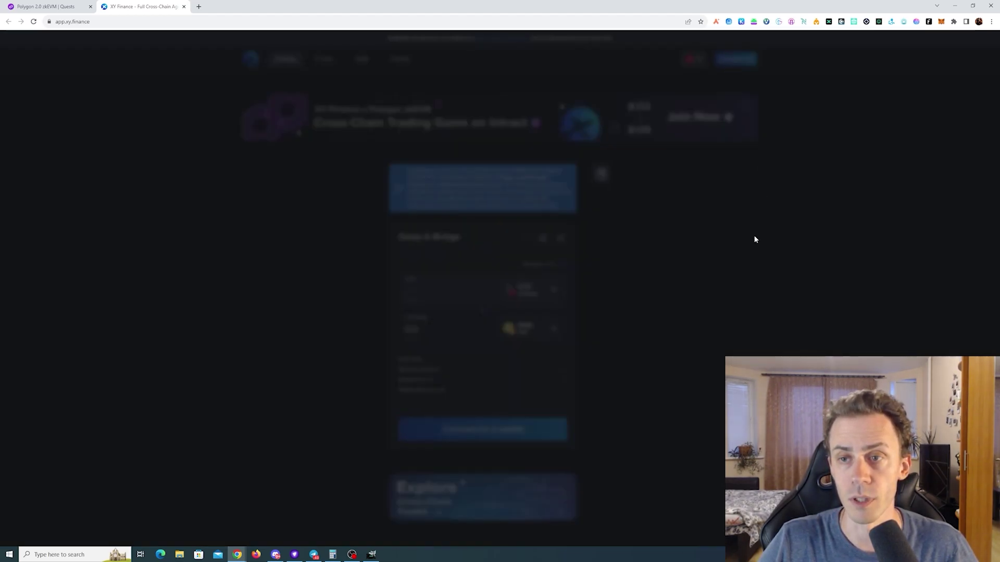
left_click(490, 258)
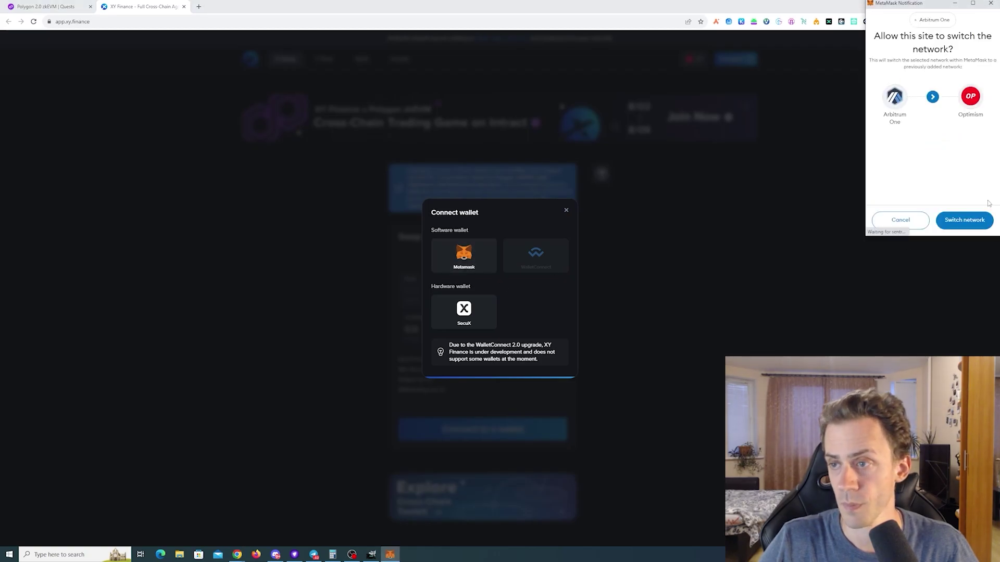
left_click(982, 224)
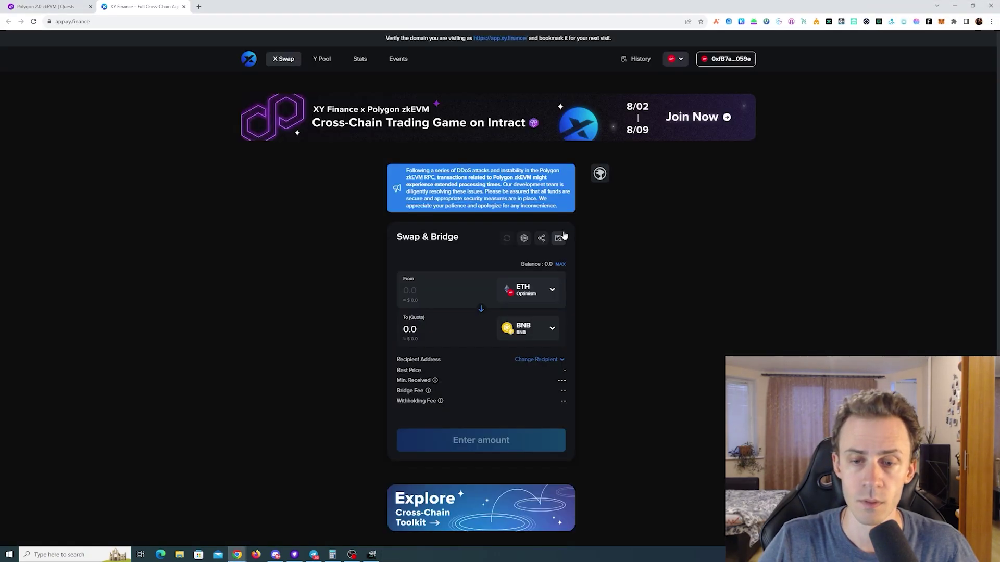
Step: Switch the wallet network to Arbitrum One
left_click(681, 58)
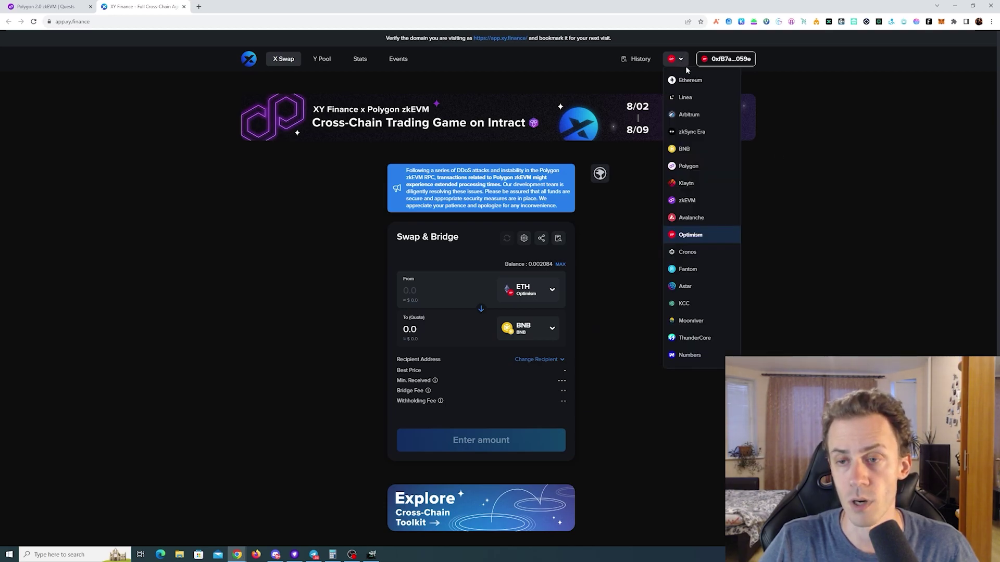
left_click(712, 116)
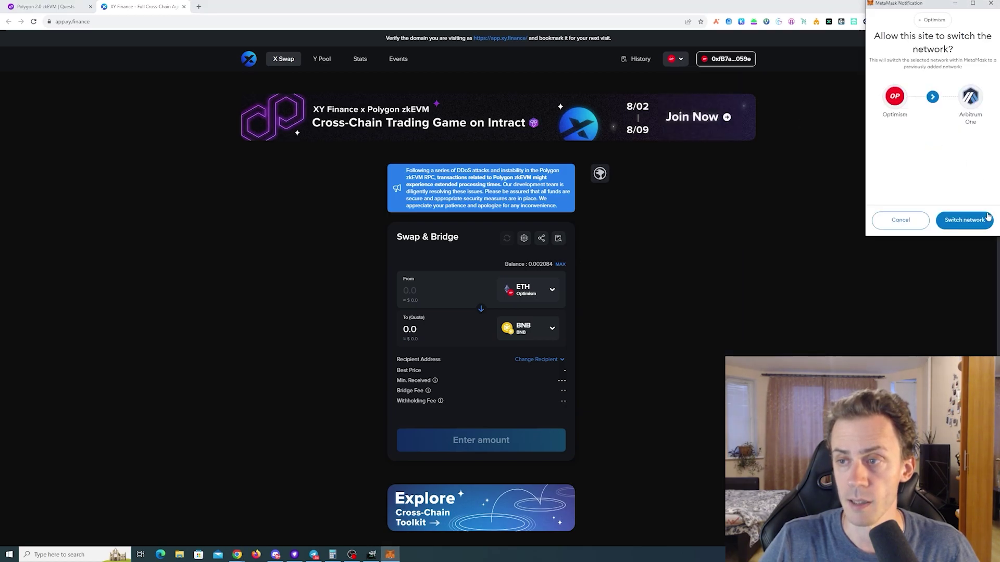
left_click(976, 231)
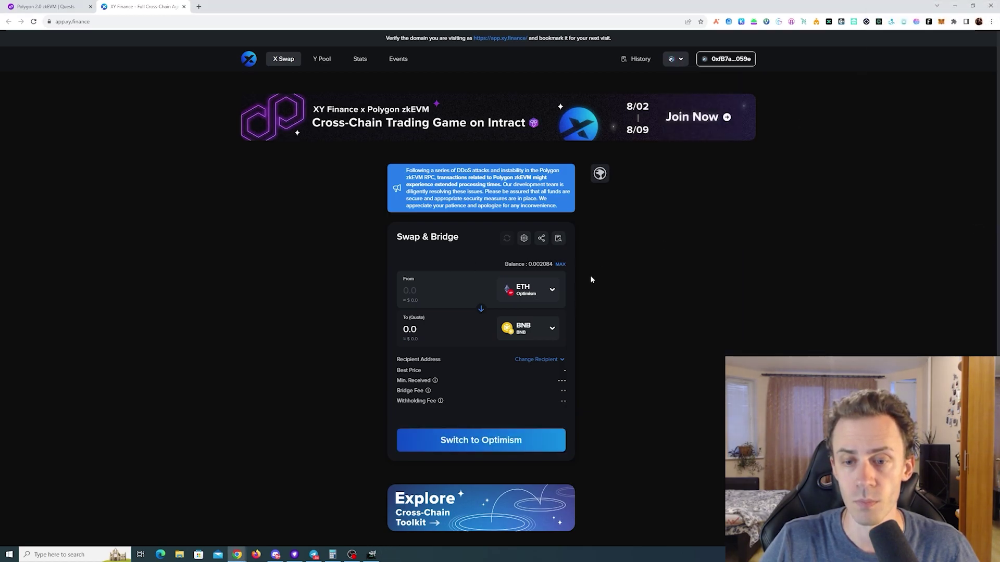
Step: Set the From token to ETH on Arbitrum
scroll(590, 280, "down", 2)
scroll(619, 255, "up", 1)
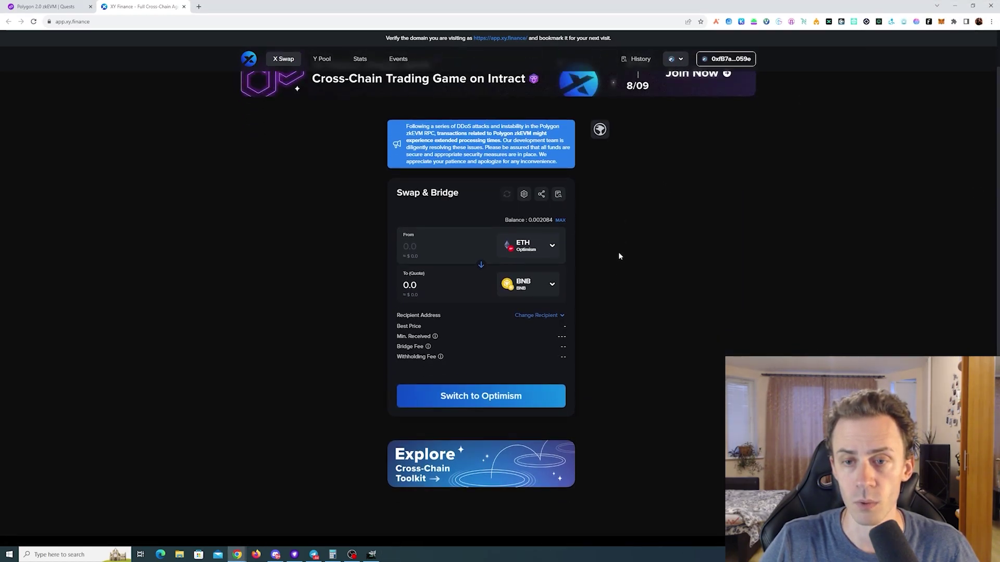
left_click(549, 251)
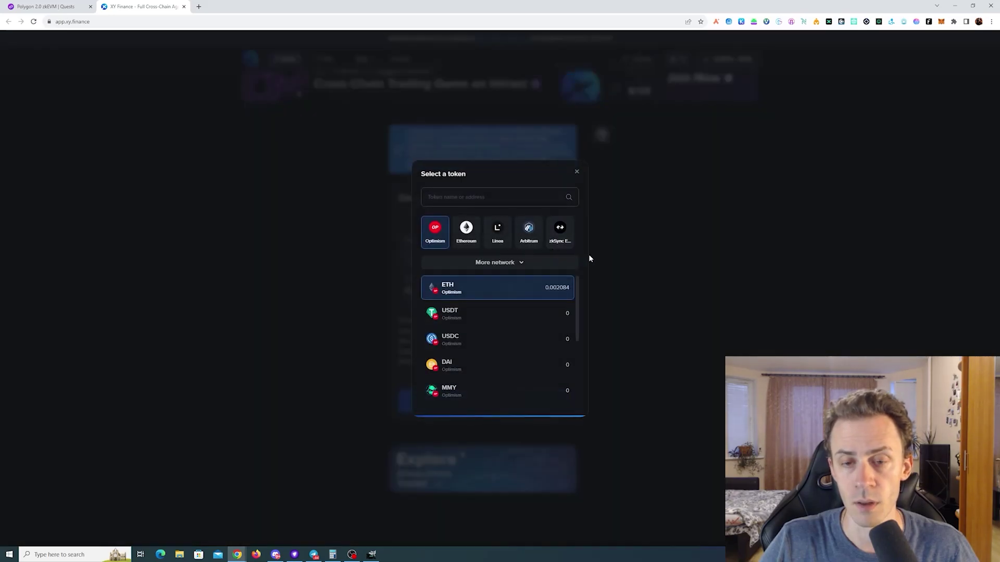
left_click(536, 236)
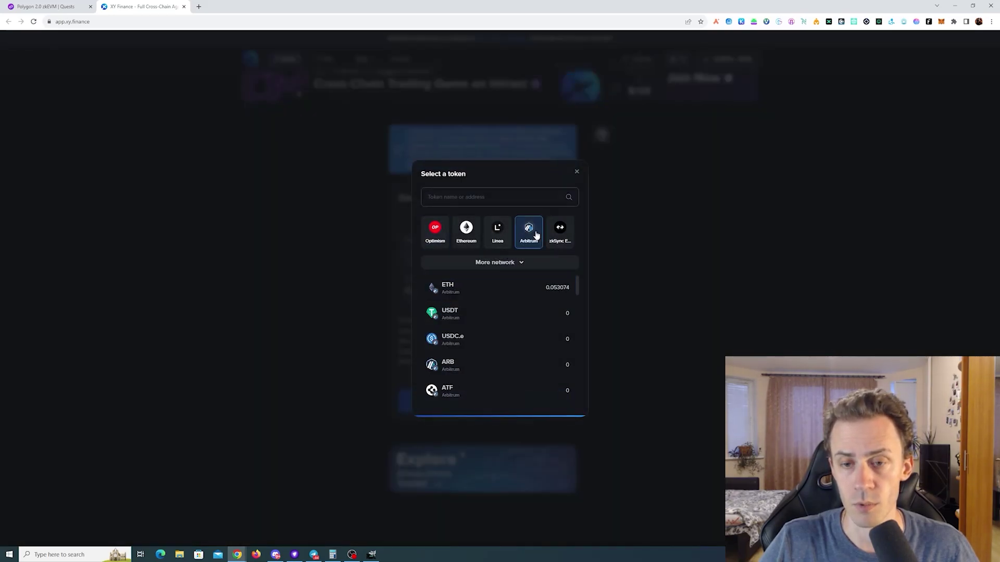
left_click(489, 290)
Step: Set the To token to ETH on zkEVM and start editing the From amount toward 0.04
left_click(526, 290)
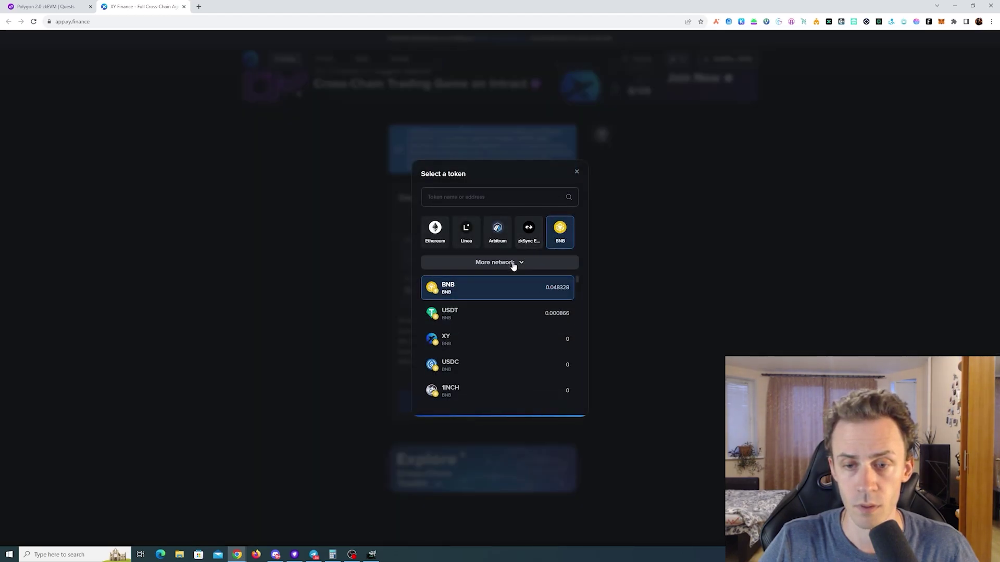
left_click(512, 263)
left_click(496, 268)
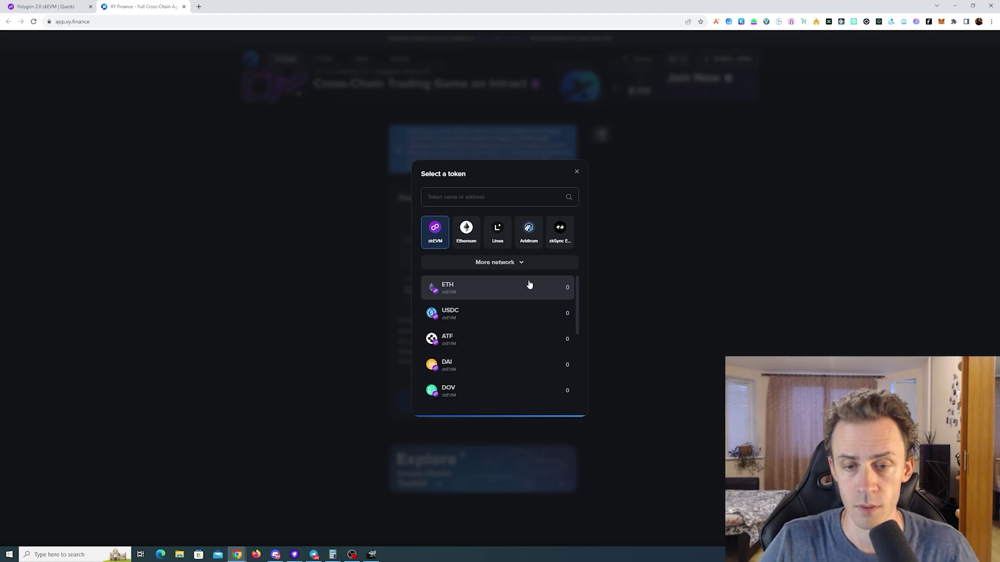
left_click(504, 295)
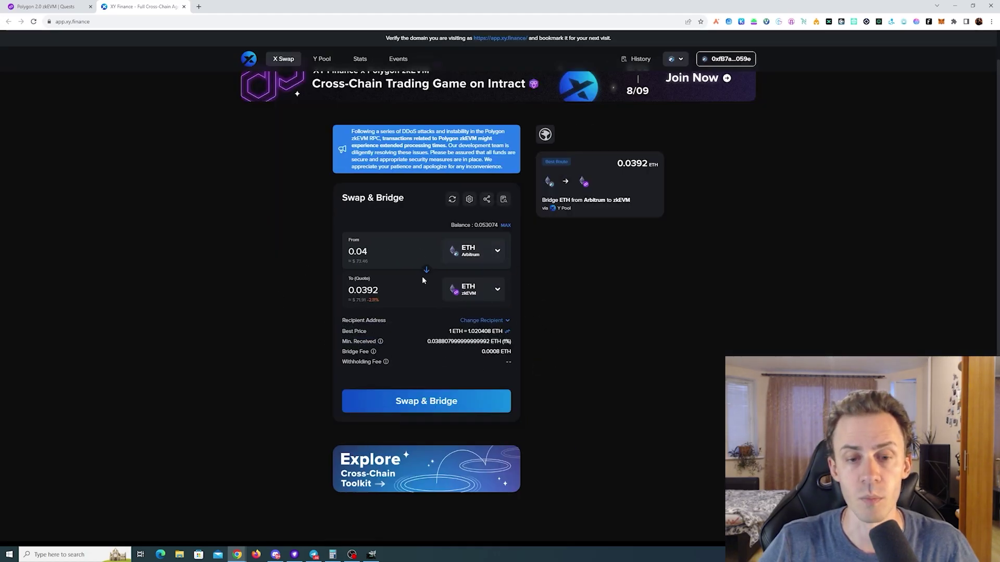
left_click(376, 250)
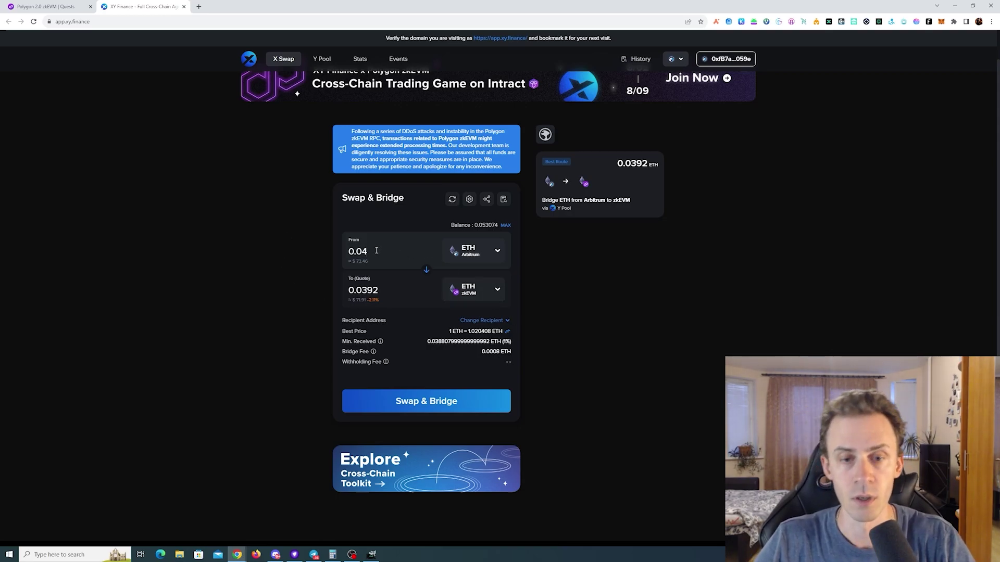
key("BackSpace")
type("1")
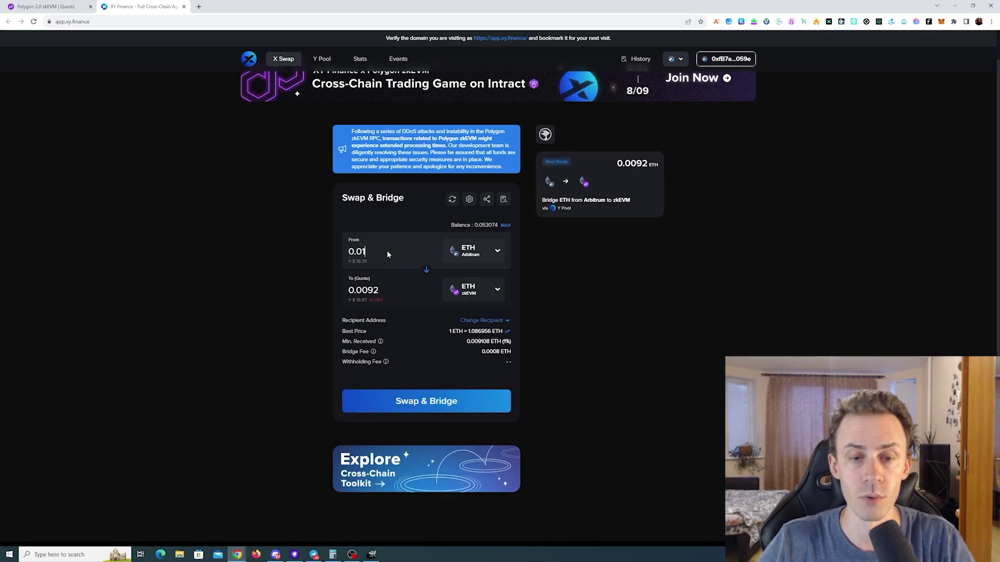
key("BackSpace")
Step: Enter 0.04 ETH, submit Swap & Bridge, and confirm the bridge in MetaMask
type("4")
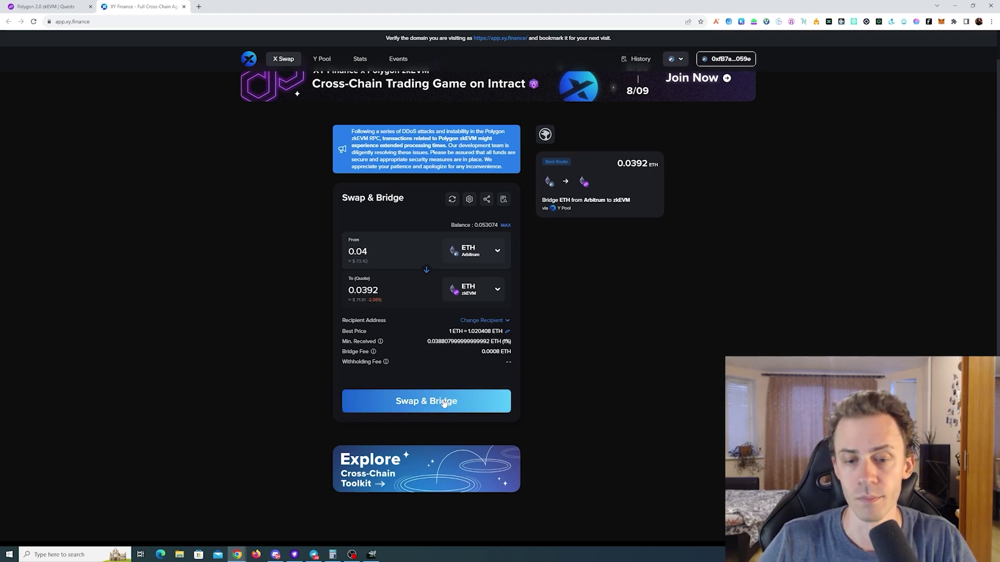
left_click(442, 404)
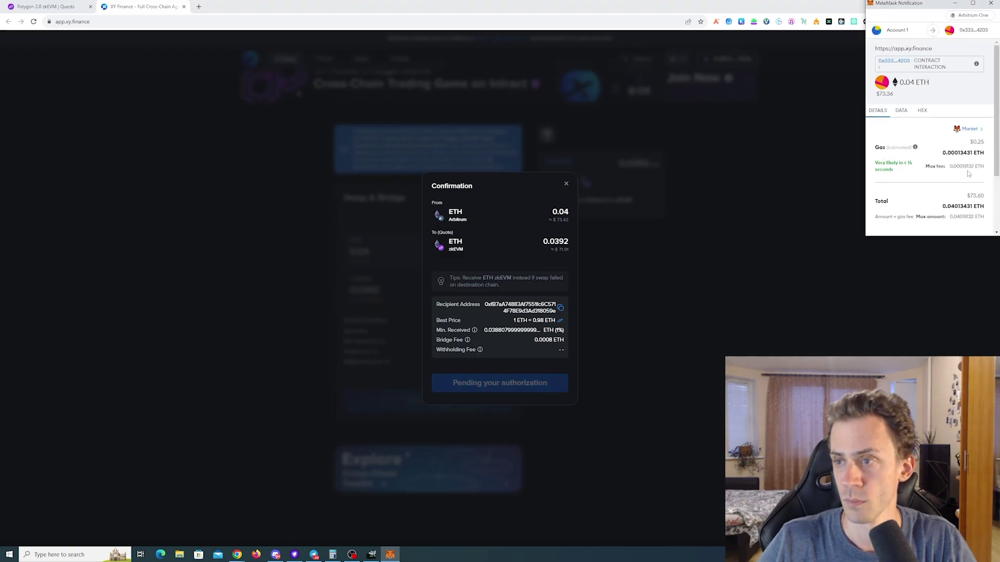
scroll(972, 154, "down", 1)
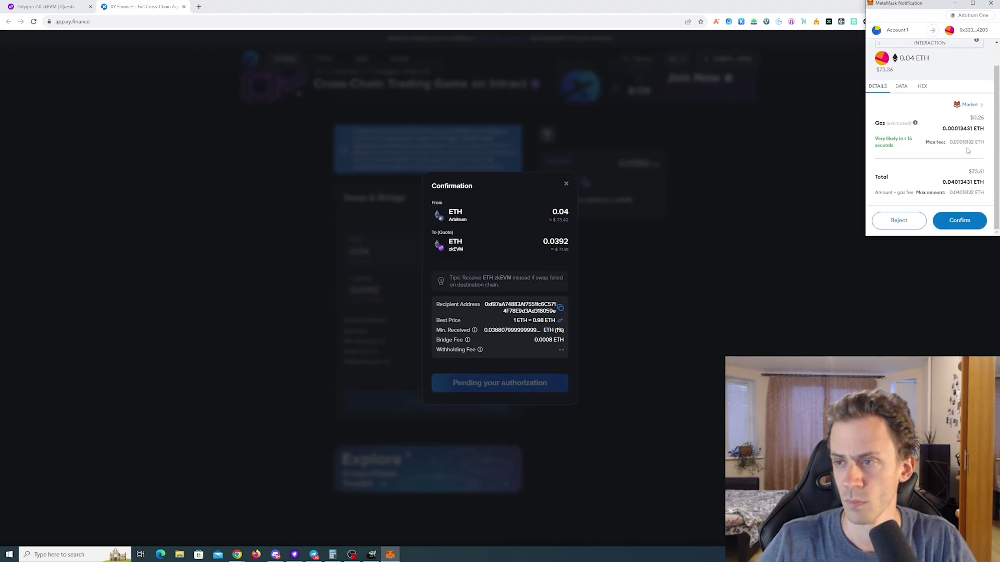
left_click(962, 221)
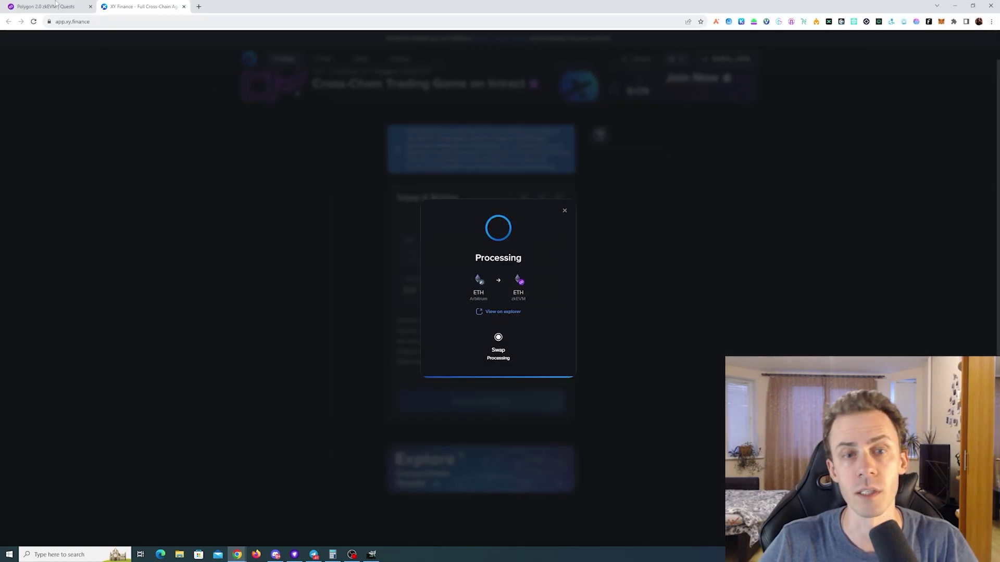
Step: Return to the Intract quest and start the Join Quickswap discord server task
left_click(55, 3)
scroll(673, 200, "down", 3)
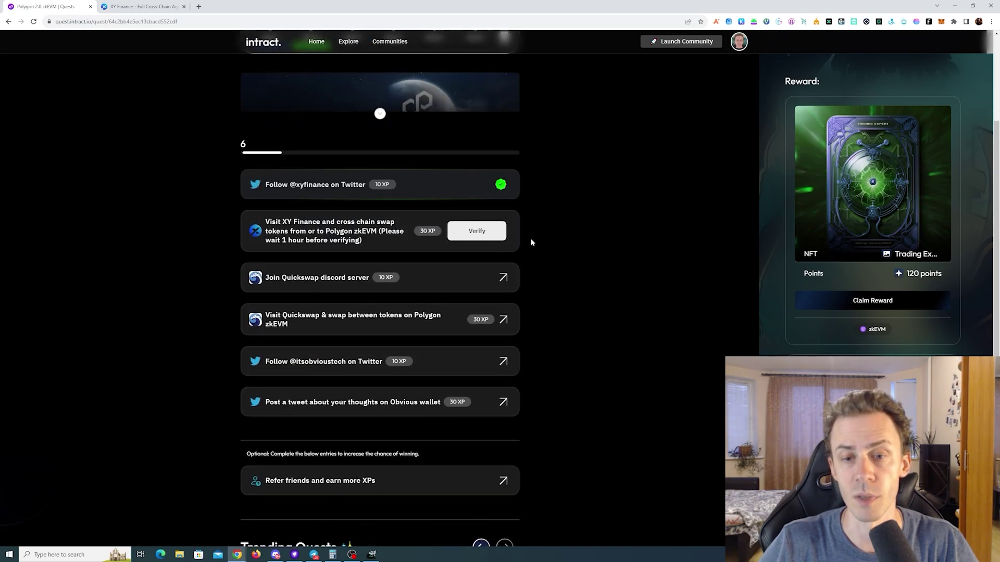
scroll(531, 242, "down", 2)
left_click(292, 204)
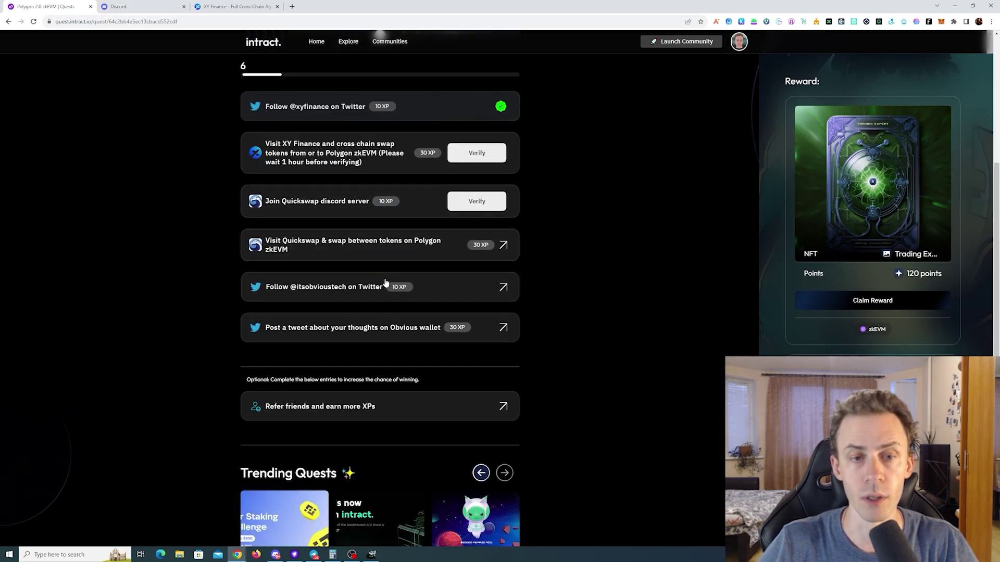
Step: Pass the Quickswap #verify check by choosing Option 6, then return to Chrome
left_click(277, 554)
left_click(205, 495)
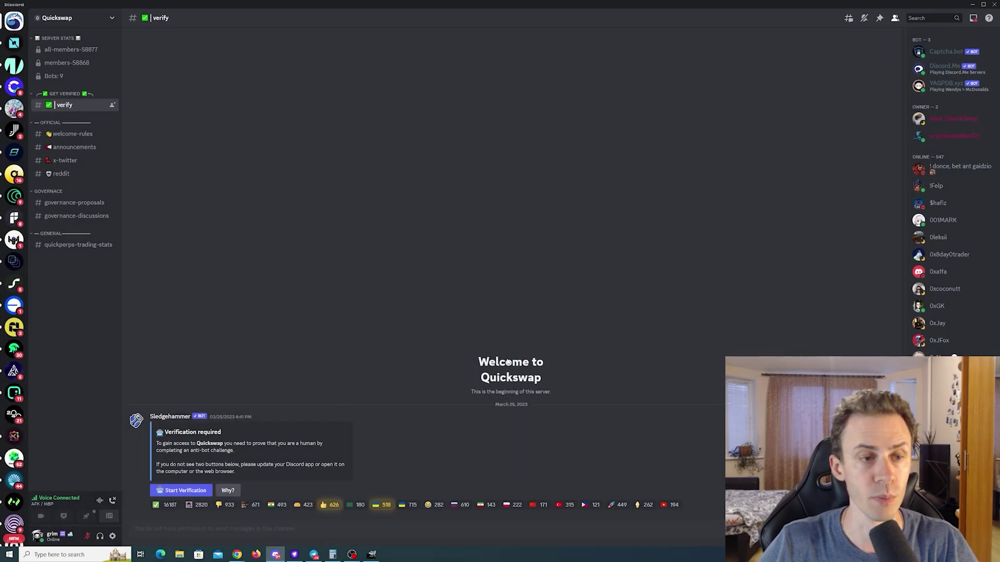
left_click(233, 494)
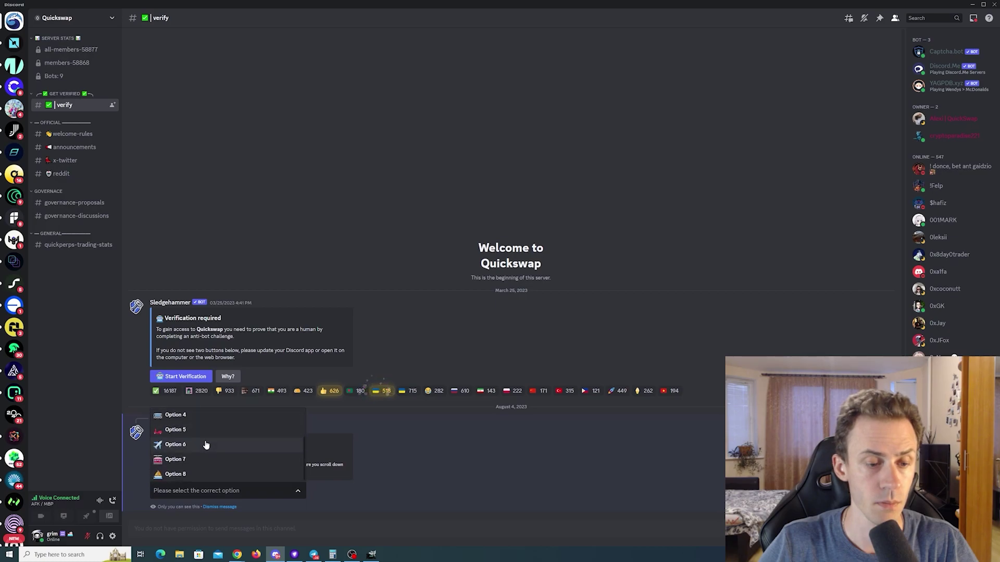
left_click(205, 445)
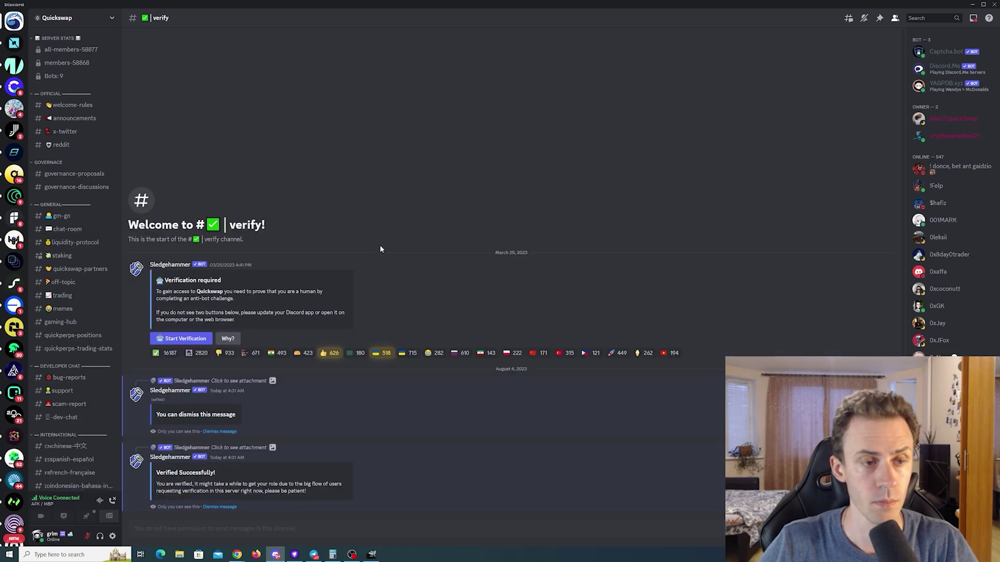
left_click(970, 5)
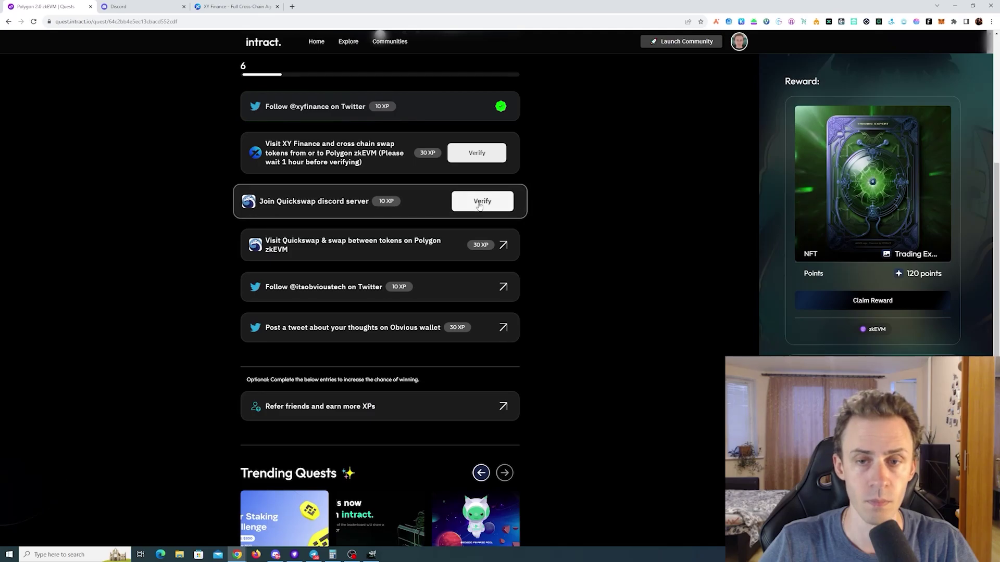
left_click(477, 201)
left_click(330, 321)
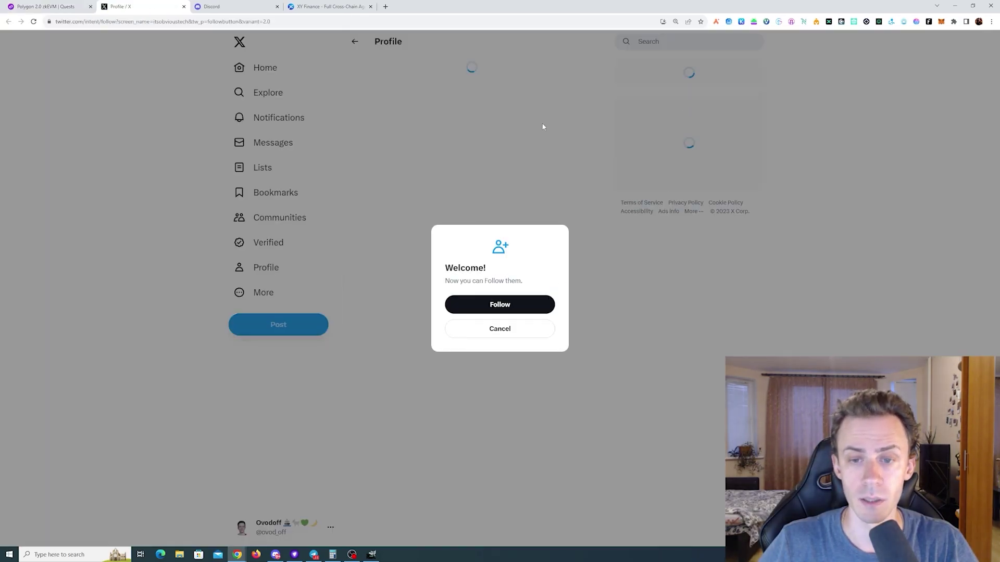
left_click(517, 304)
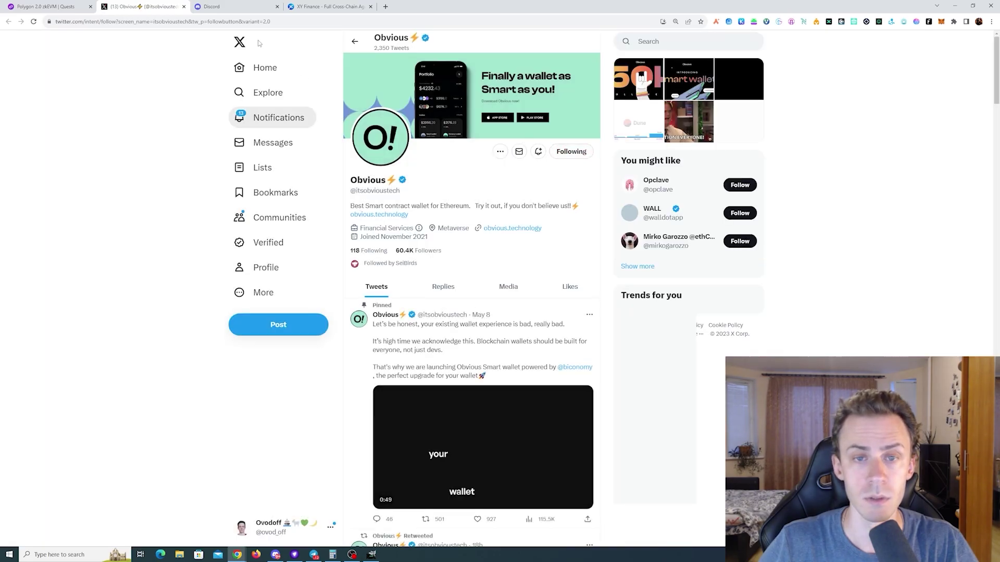
left_click(183, 6)
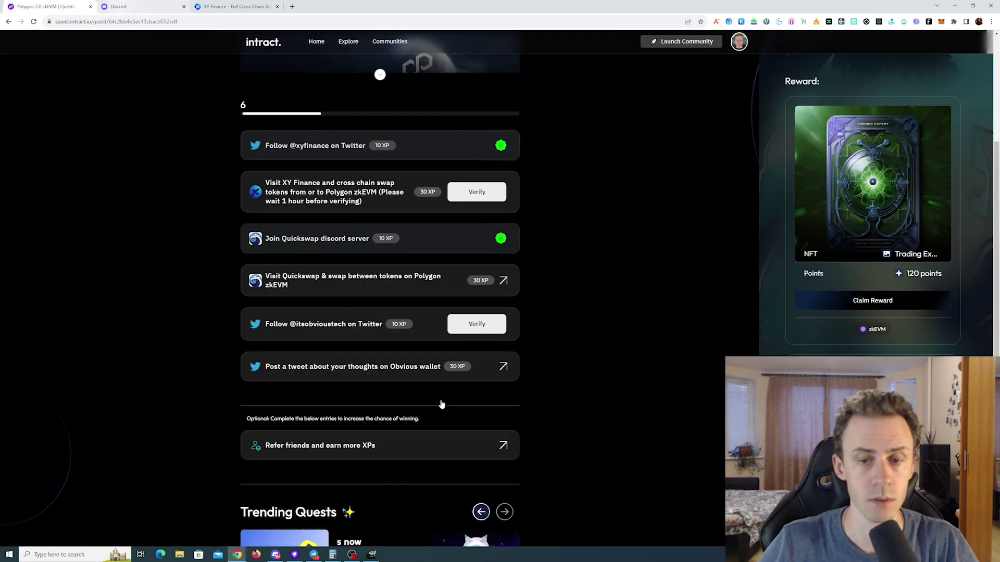
Step: Post the prefilled tweet about Obvious wallet from the tweet task
left_click(395, 368)
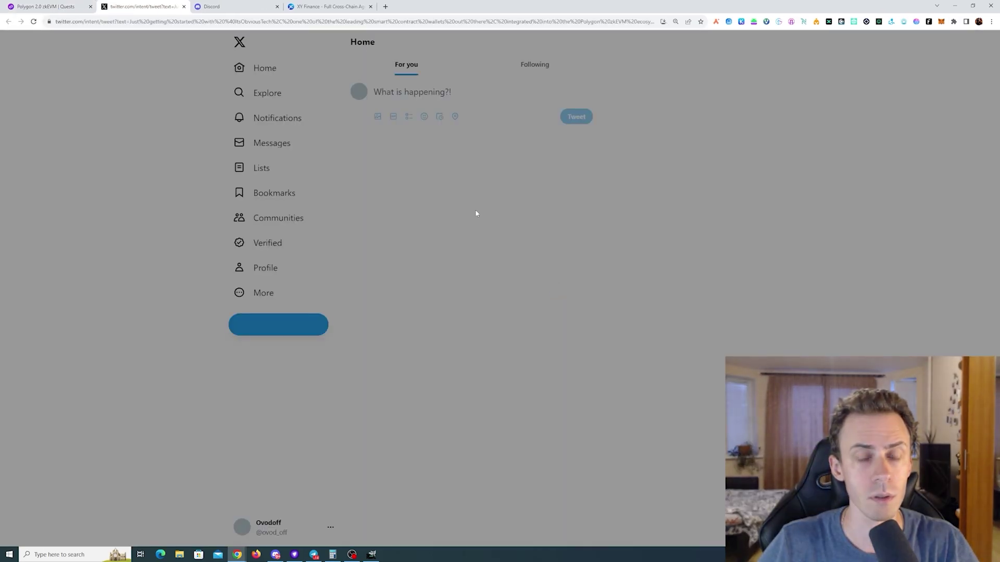
left_click(605, 179)
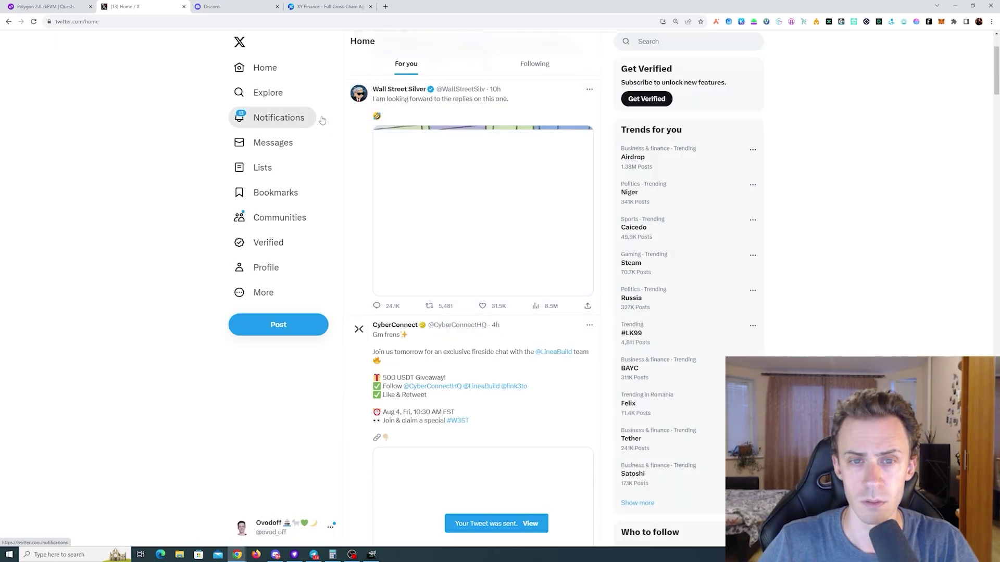
key("ctrl+w")
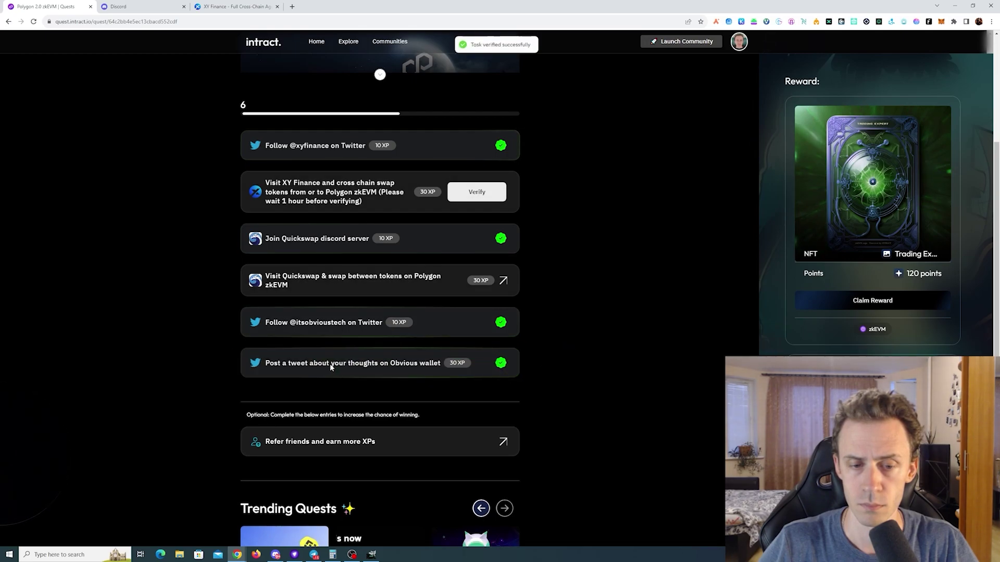
Step: Dismiss XY Finance's completed swap confirmation and go back to the Intract tab
key("ctrl+3")
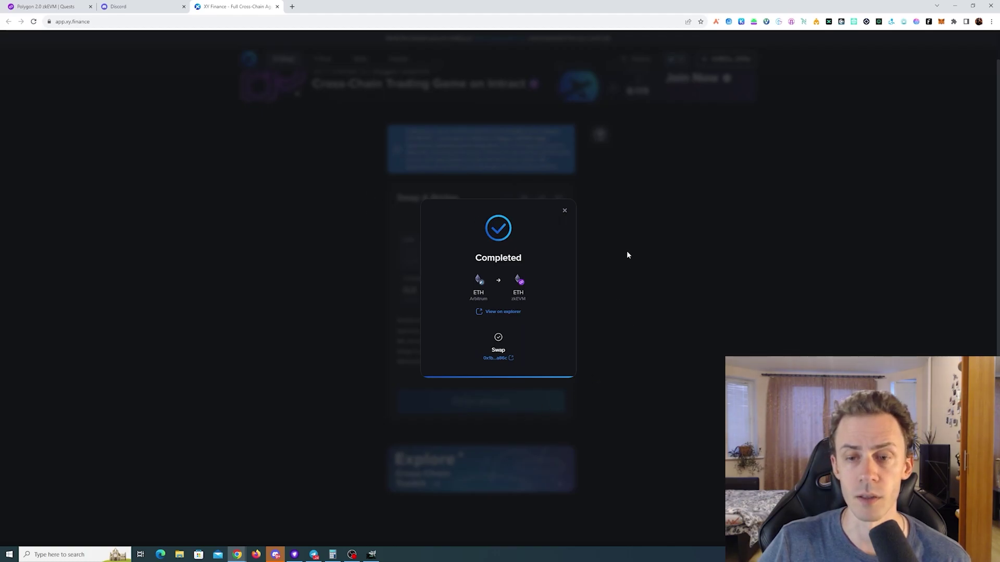
left_click(564, 214)
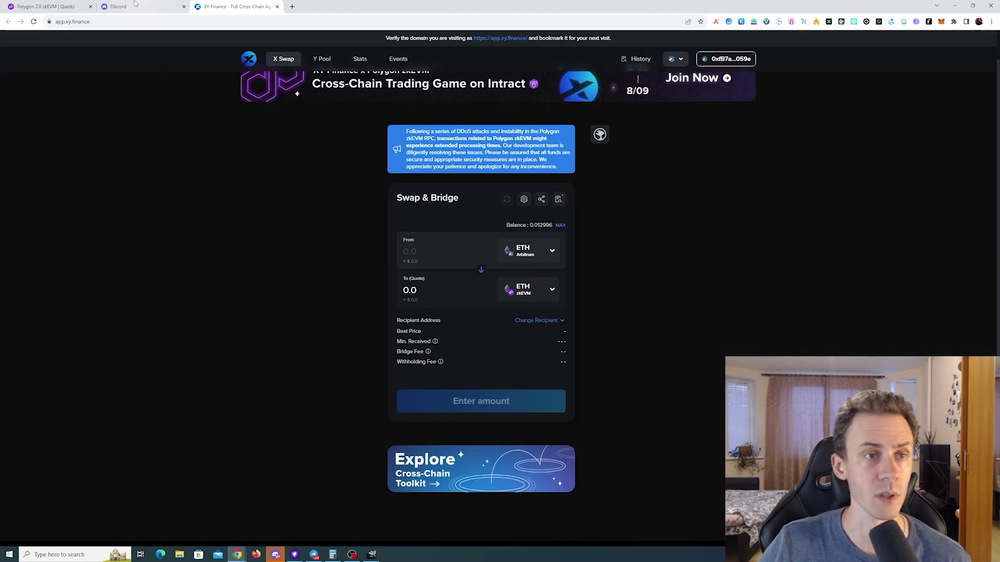
left_click(52, 7)
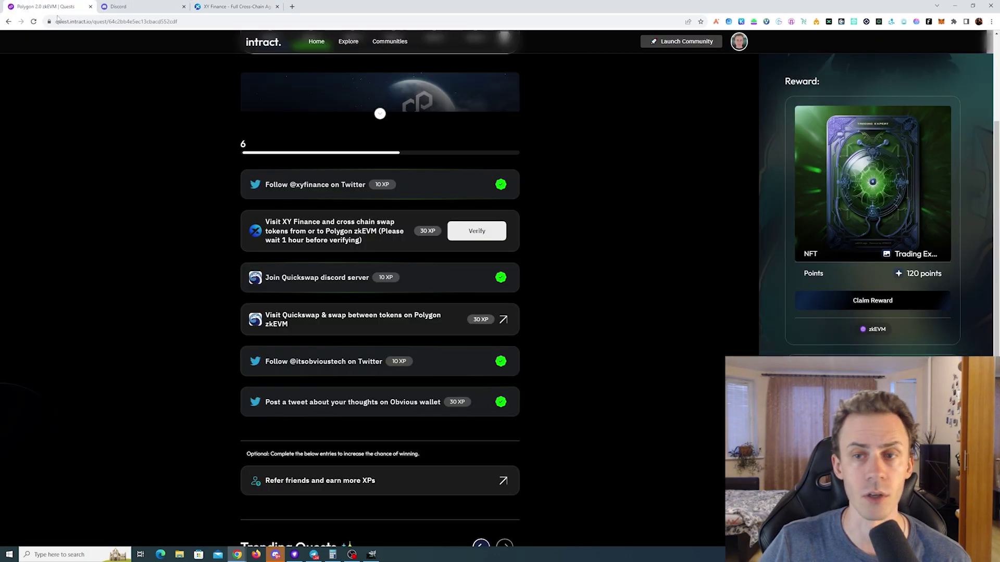
Step: Switch the MetaMask wallet to the zkEVM network
left_click(941, 22)
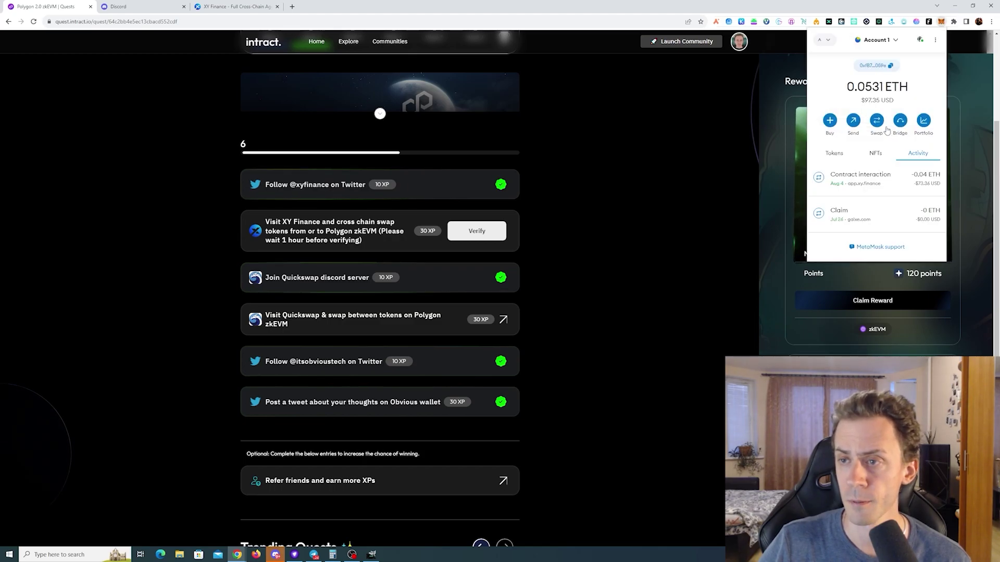
left_click(825, 40)
scroll(888, 136, "down", 2)
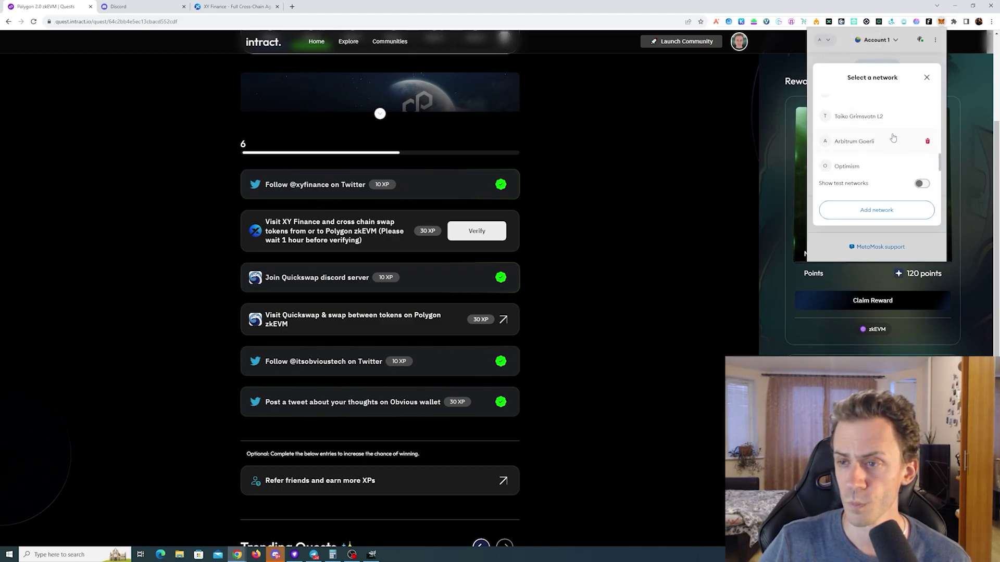
scroll(888, 148, "up", 2)
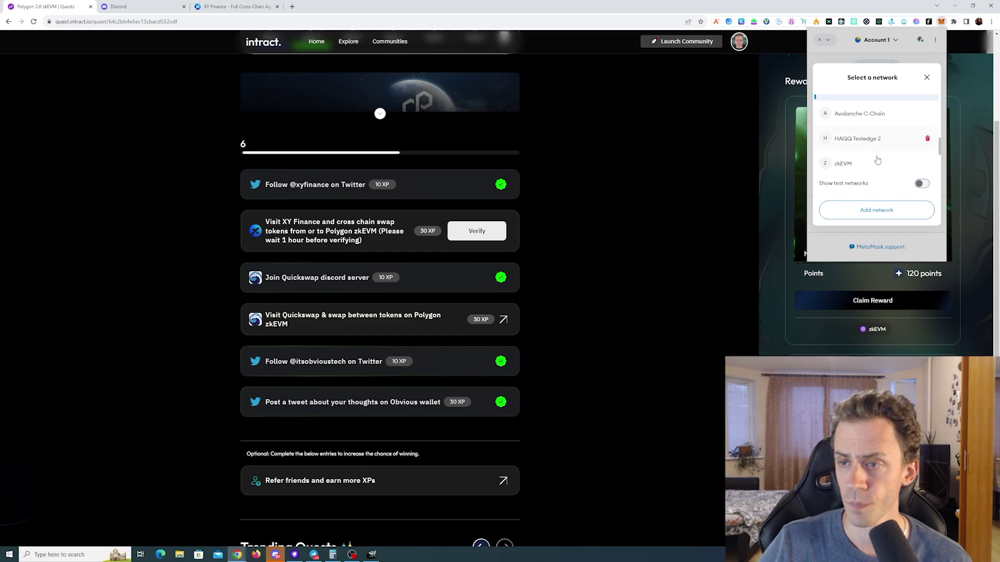
left_click(877, 163)
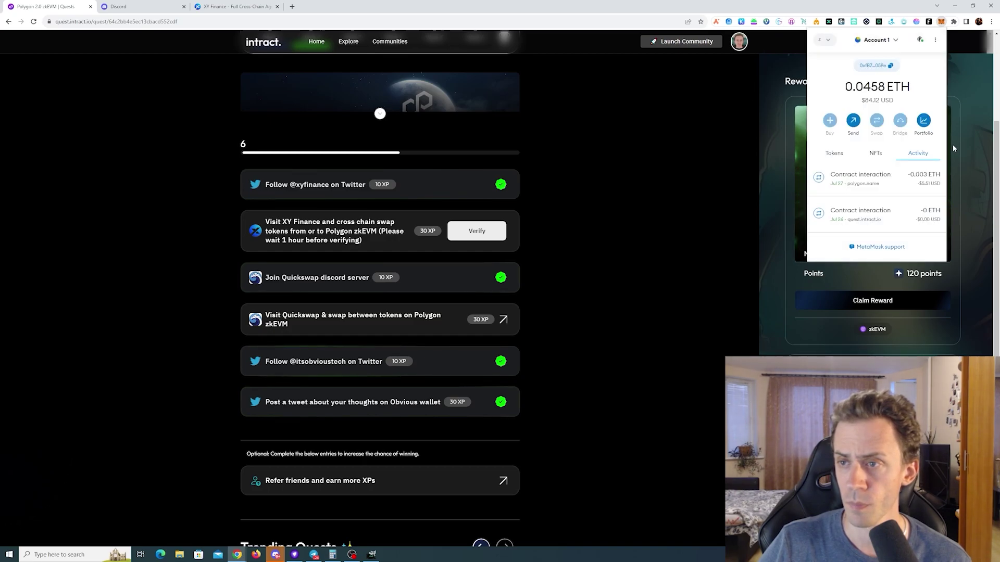
left_click(667, 183)
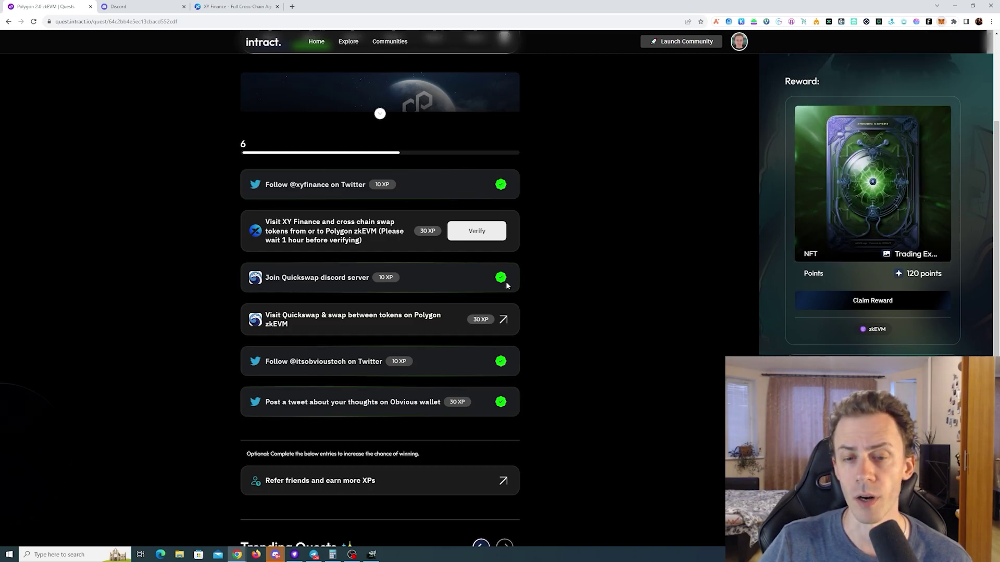
Step: Verify the XY Finance cross-chain swap task using the connected wallet
left_click(486, 248)
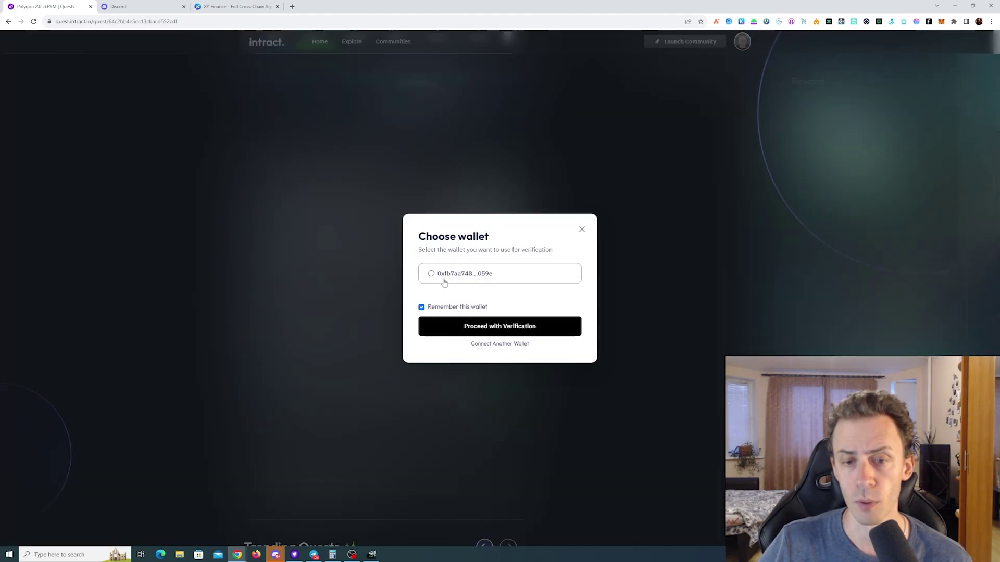
left_click(496, 280)
left_click(529, 334)
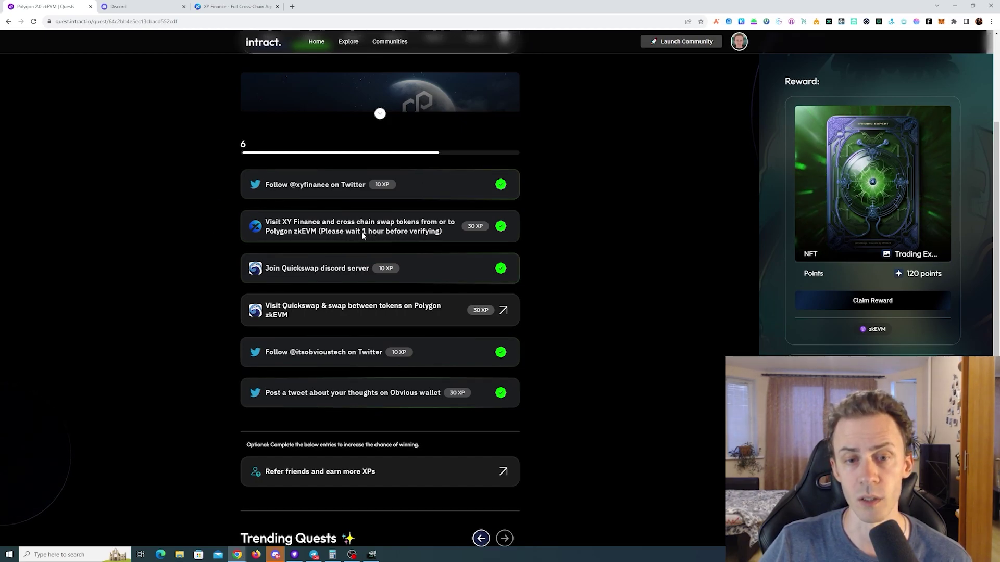
scroll(557, 276, "down", 1)
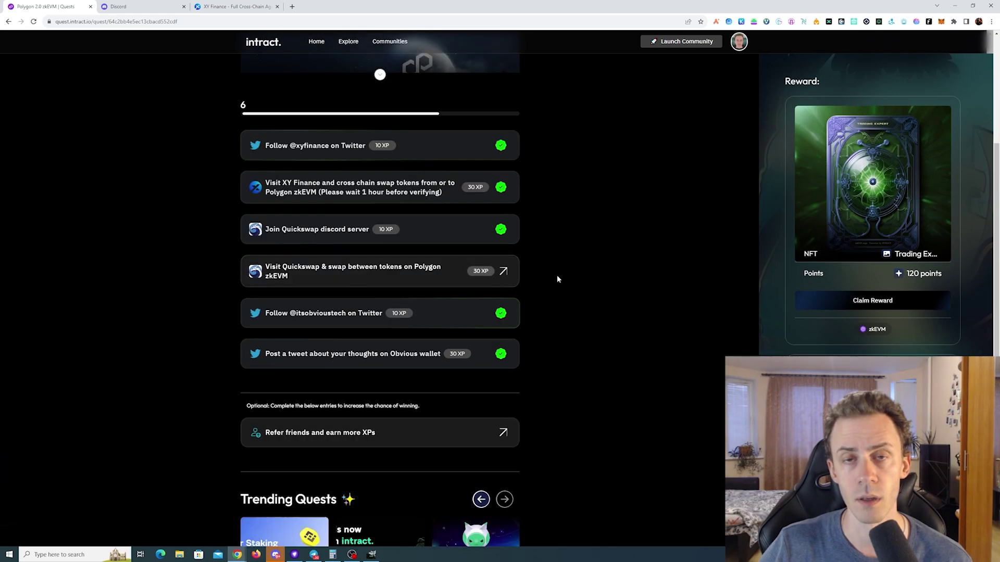
Step: Open the QuickSwap site and accept both terms disclaimer statements
left_click(333, 273)
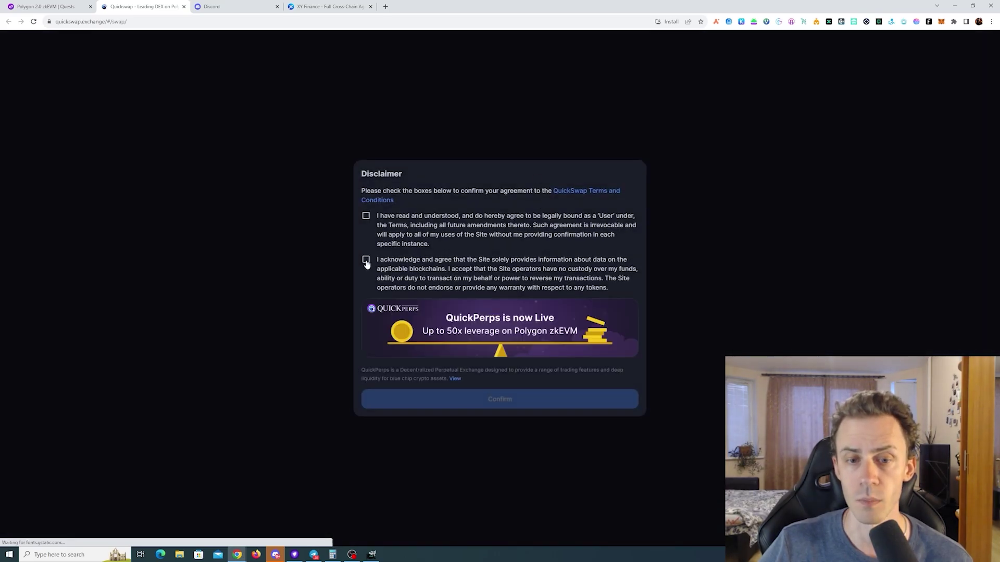
left_click(366, 260)
left_click(366, 216)
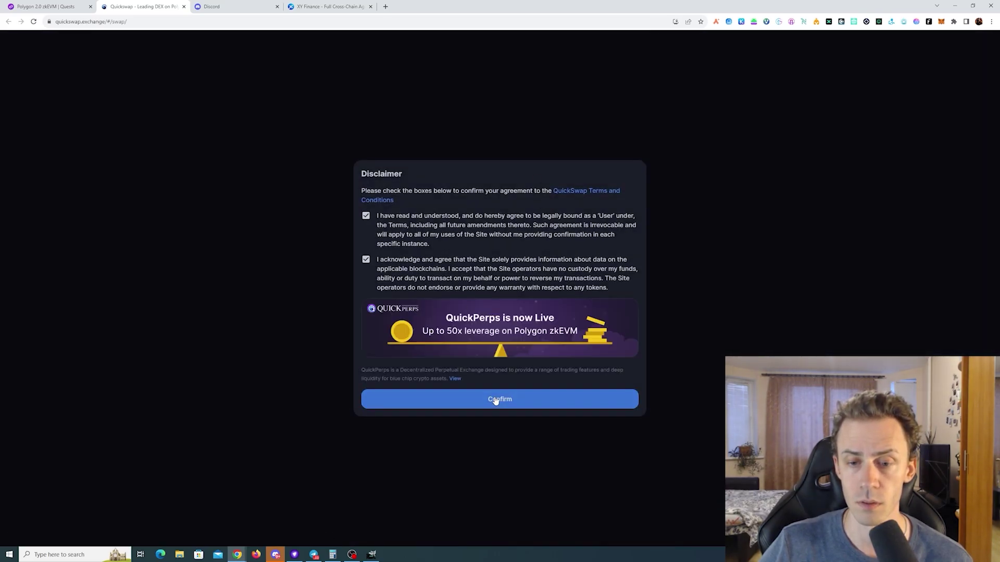
left_click(495, 399)
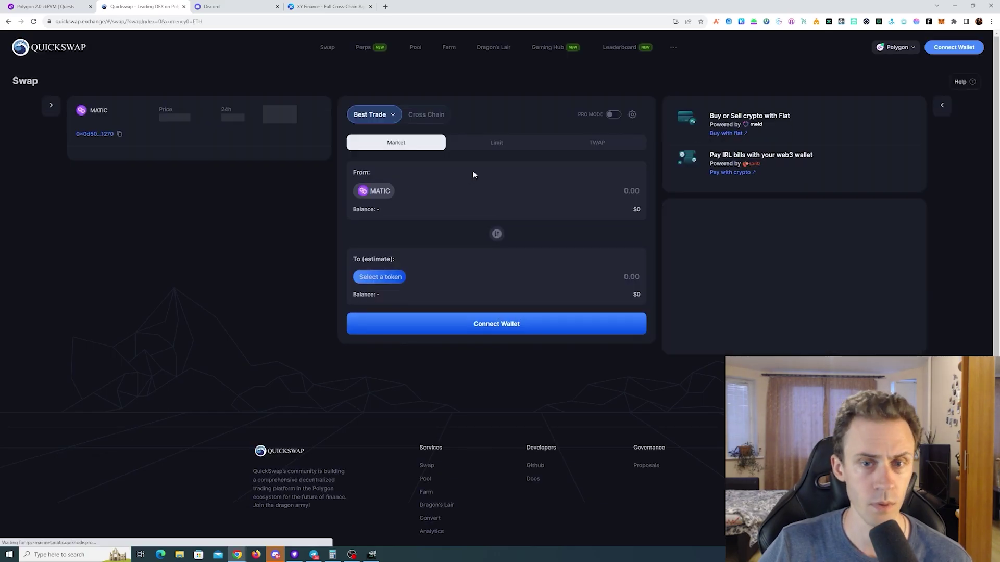
Step: Connect the MetaMask wallet to QuickSwap on Polygon zkEVM
left_click(497, 323)
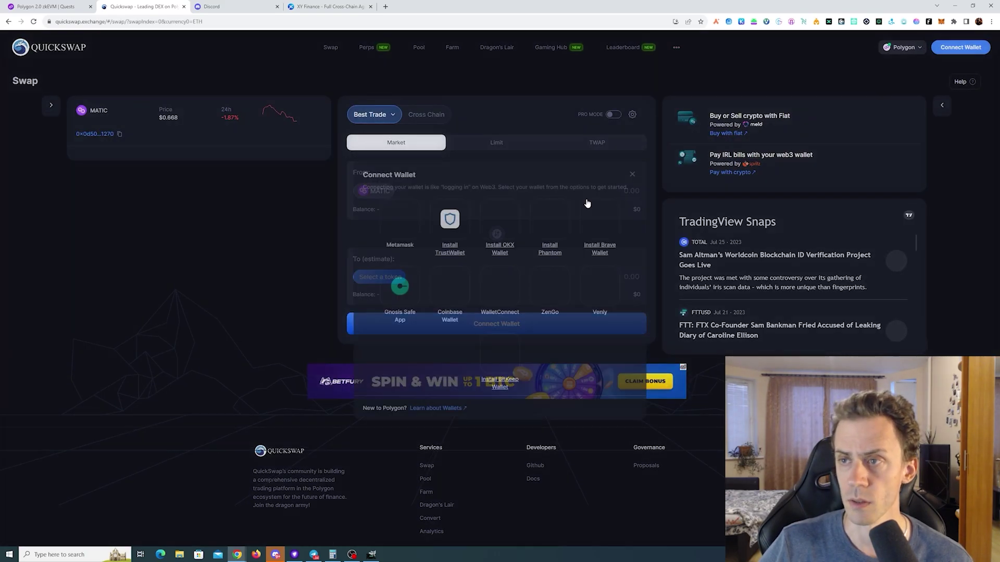
left_click(397, 219)
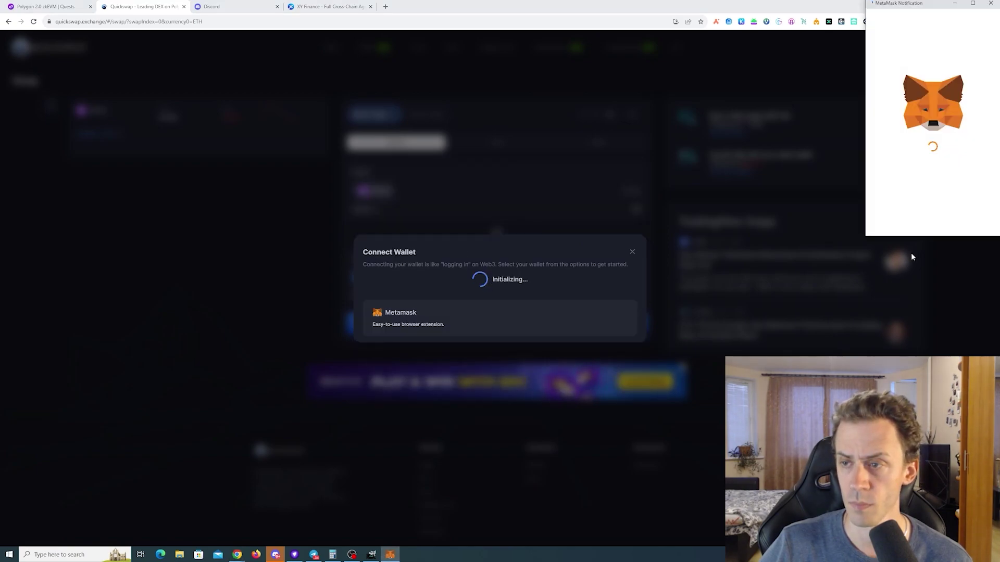
left_click(964, 220)
left_click(966, 220)
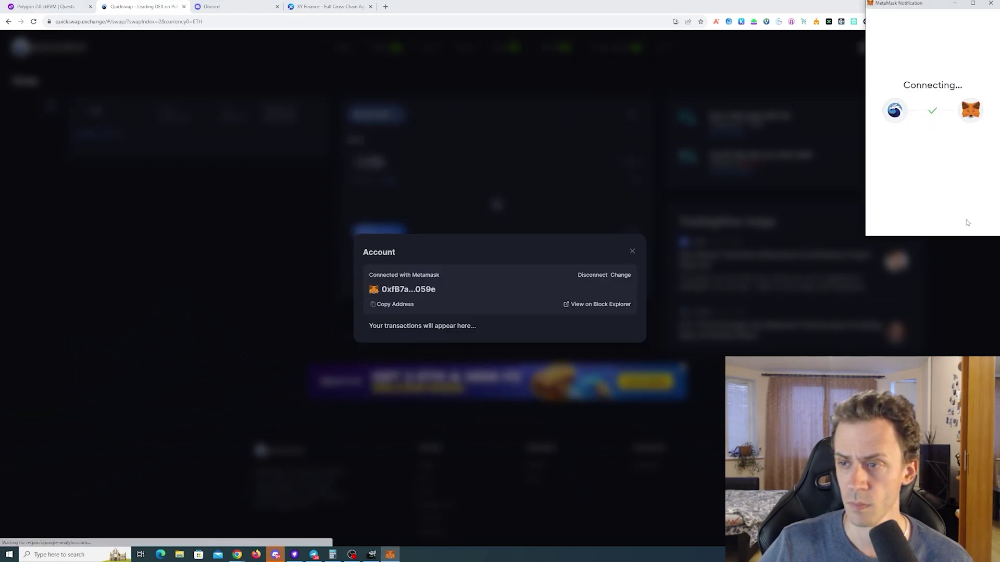
left_click(654, 286)
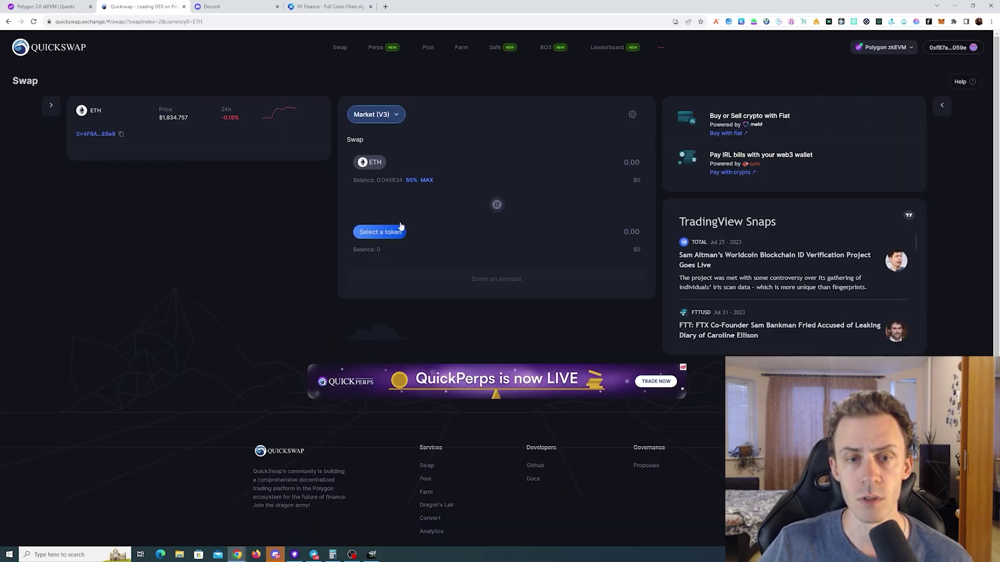
Step: Set up a QuickSwap swap of 0.01 ETH to receive USDC
left_click(401, 238)
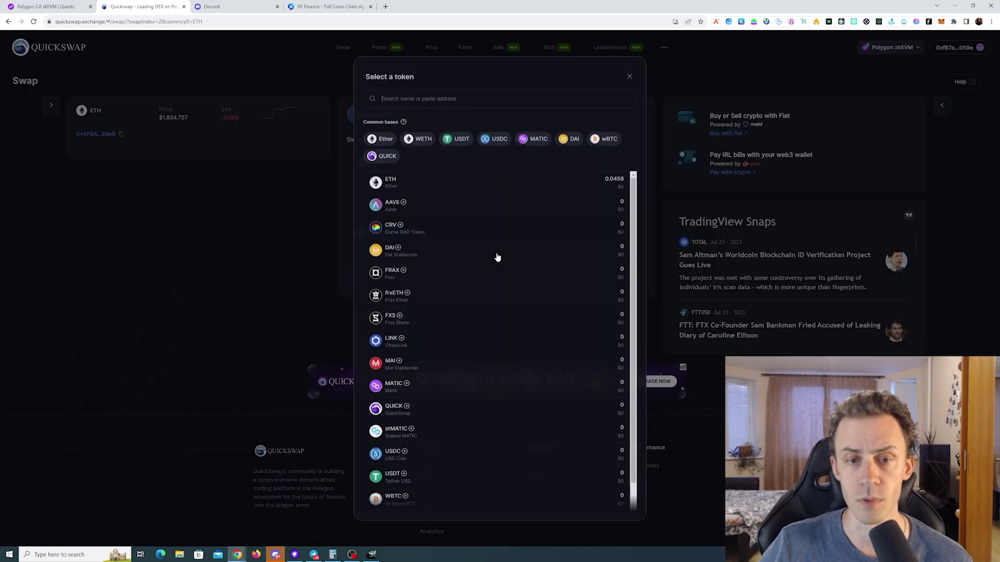
left_click(478, 455)
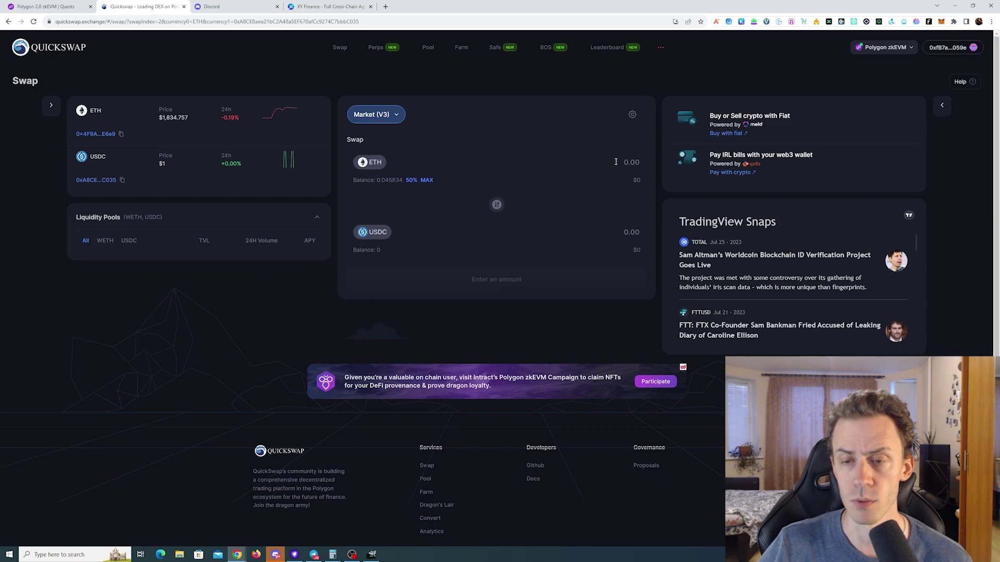
left_click(615, 162)
type("0.0")
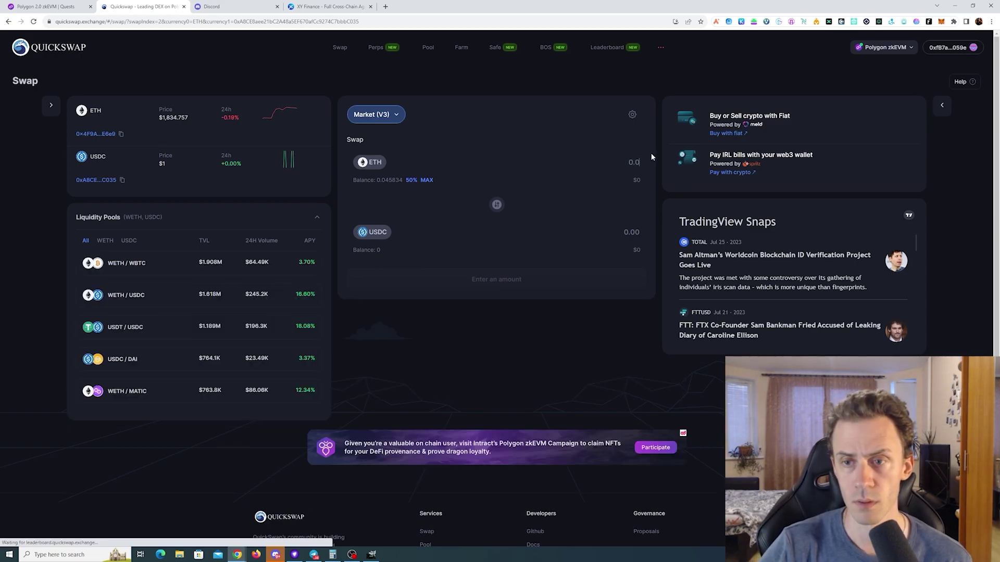
type("1")
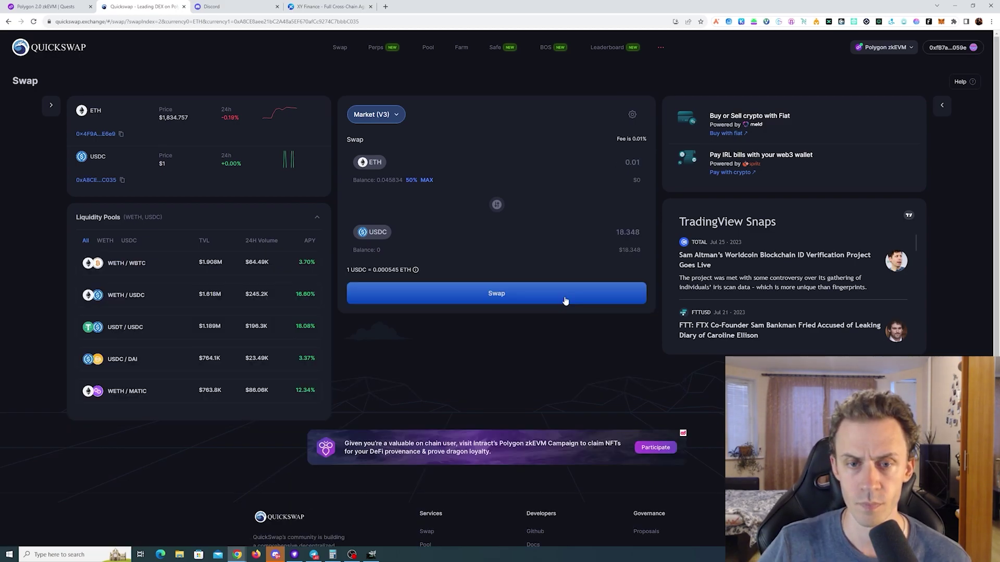
Step: Confirm the swap and approve it in MetaMask with a reduced gas limit
left_click(565, 301)
left_click(495, 382)
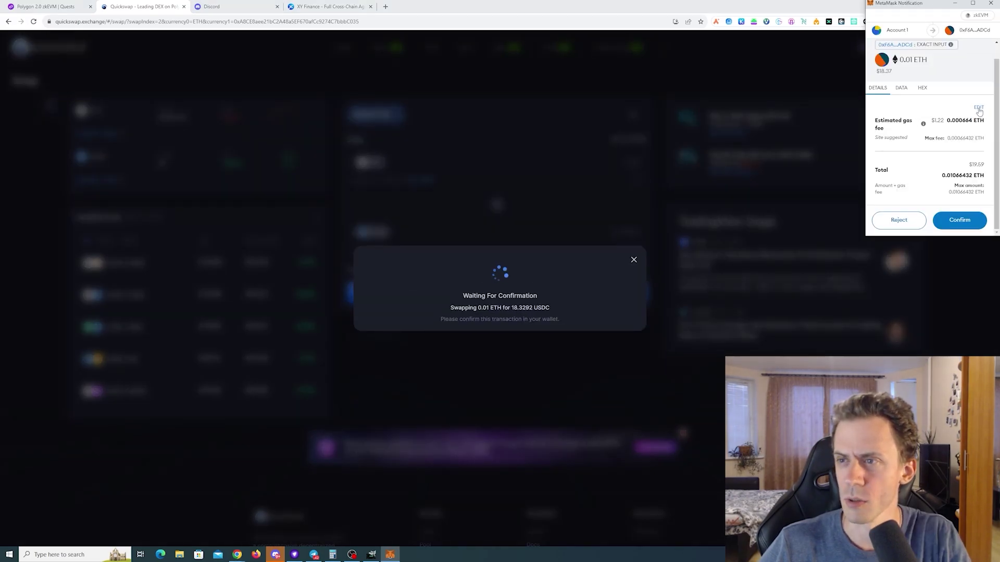
left_click(978, 109)
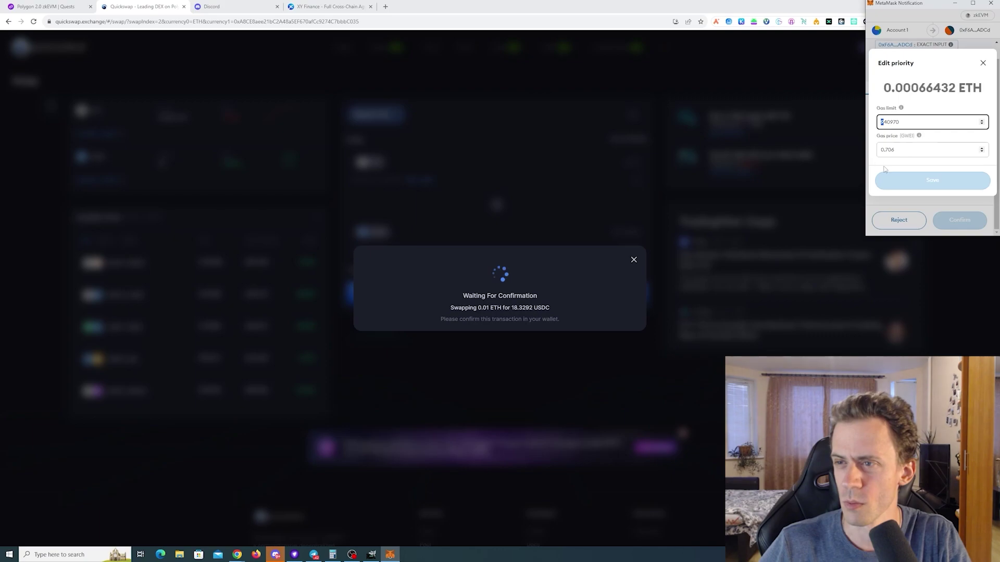
type("5")
left_click(932, 201)
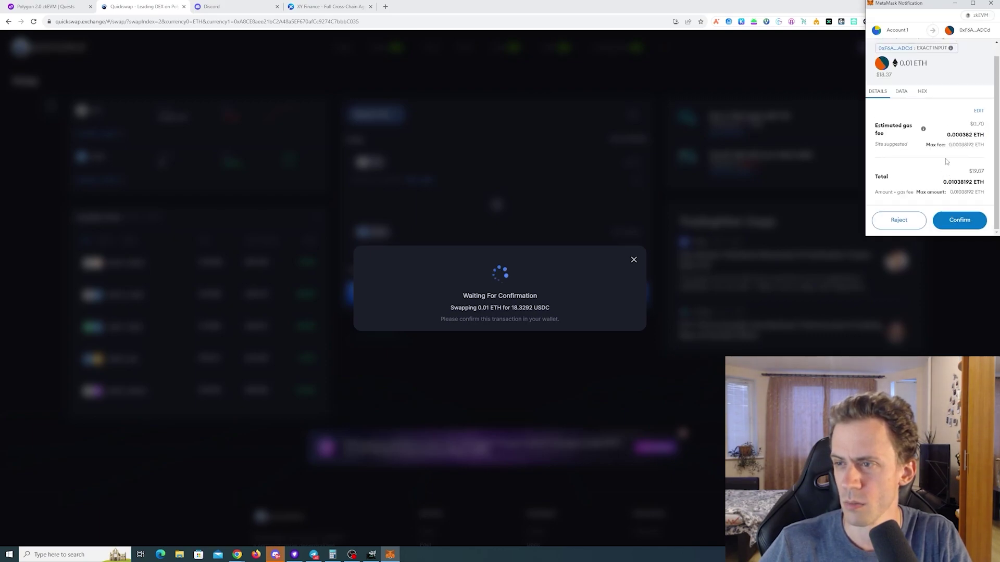
left_click(960, 221)
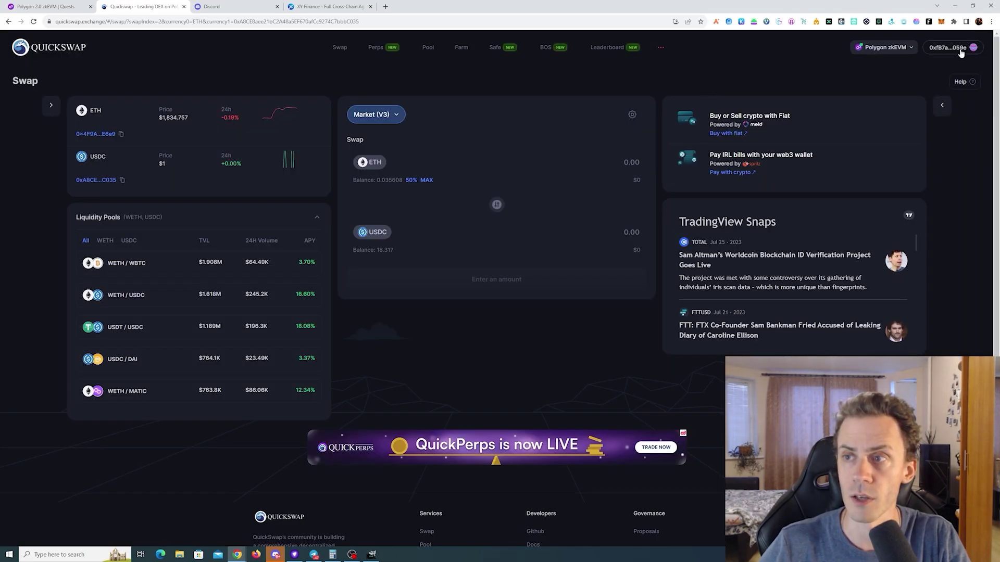
Step: Open the latest swap transaction from the wallet's activity on PolygonScan
left_click(956, 48)
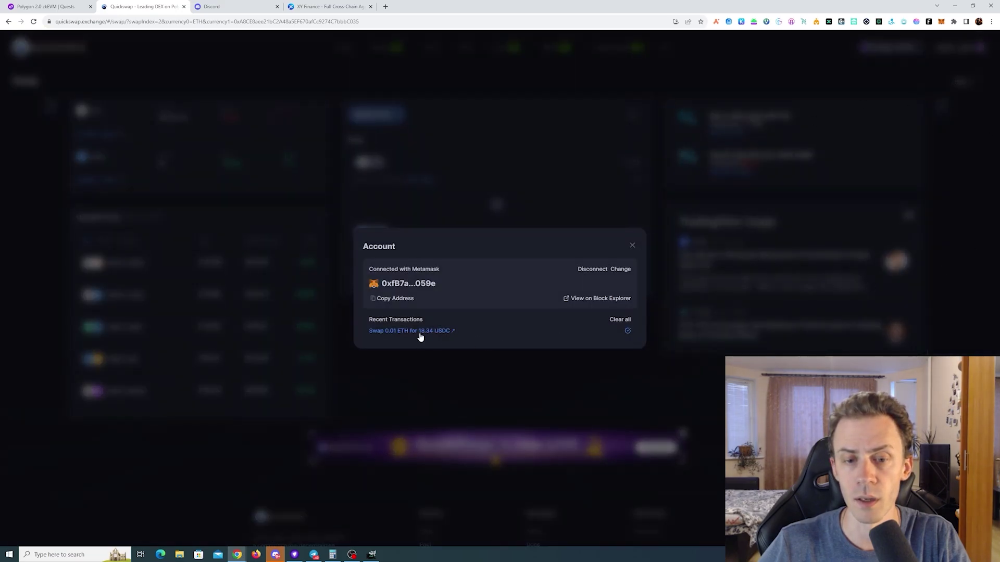
left_click(449, 331)
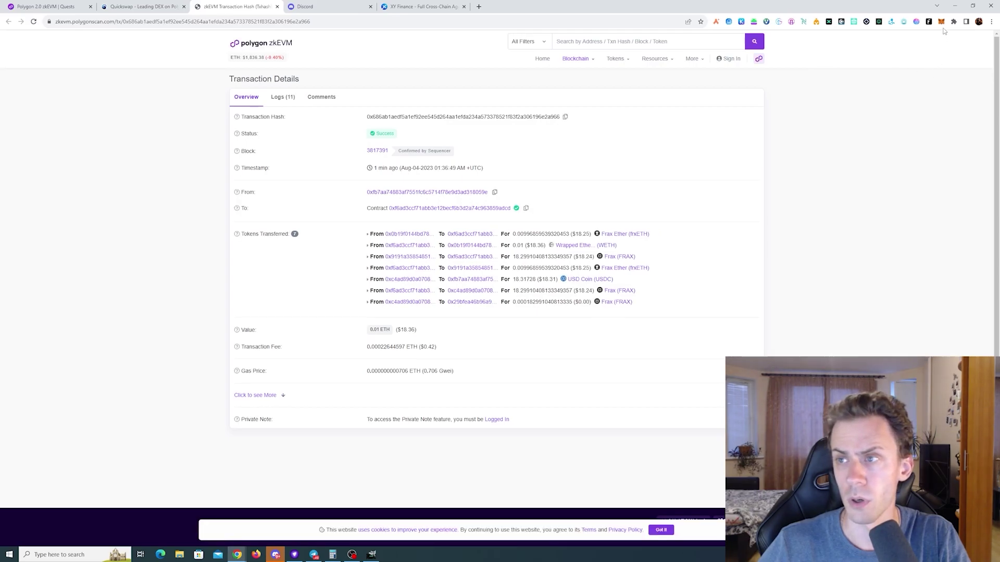
key("alt+shift+m")
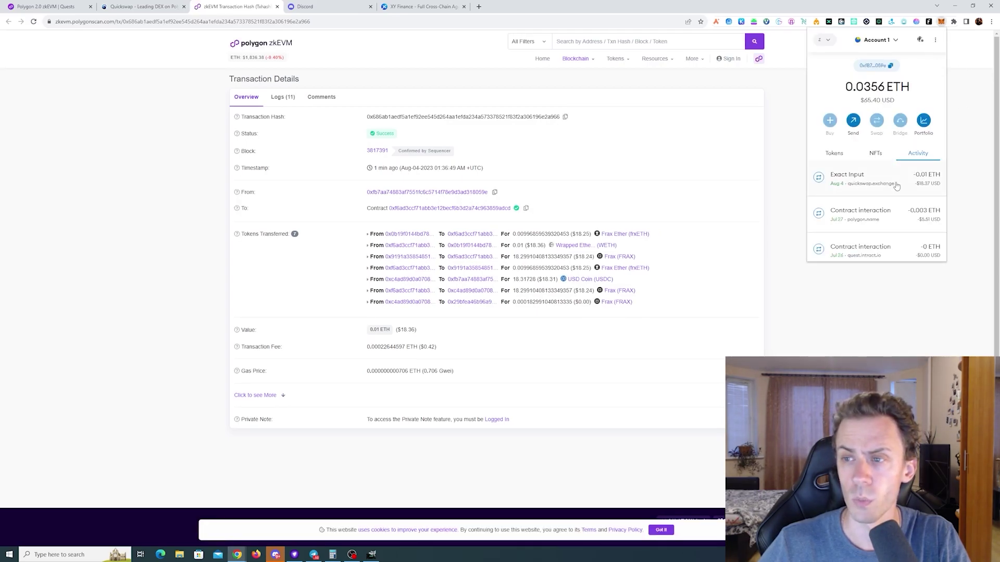
left_click(889, 183)
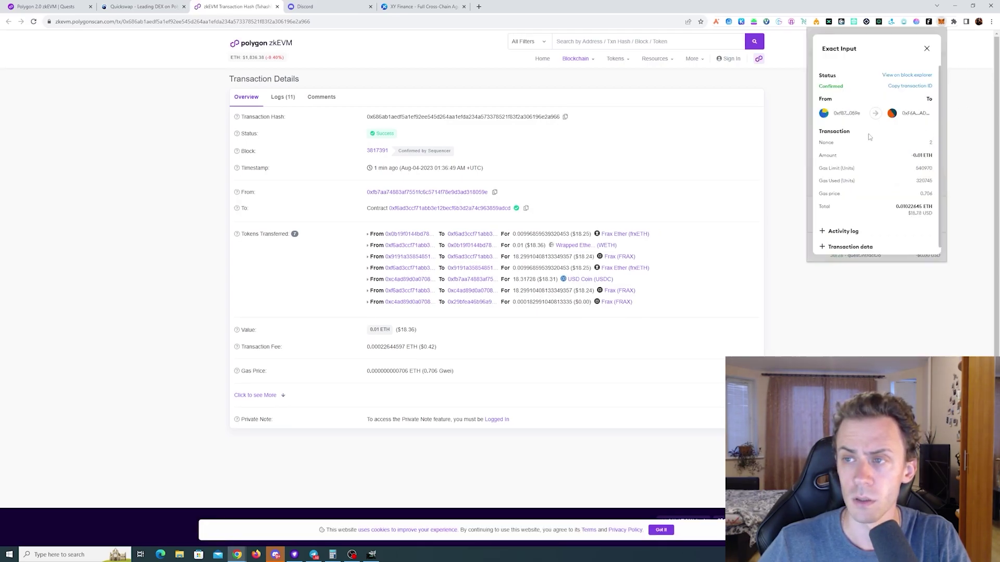
left_click(908, 76)
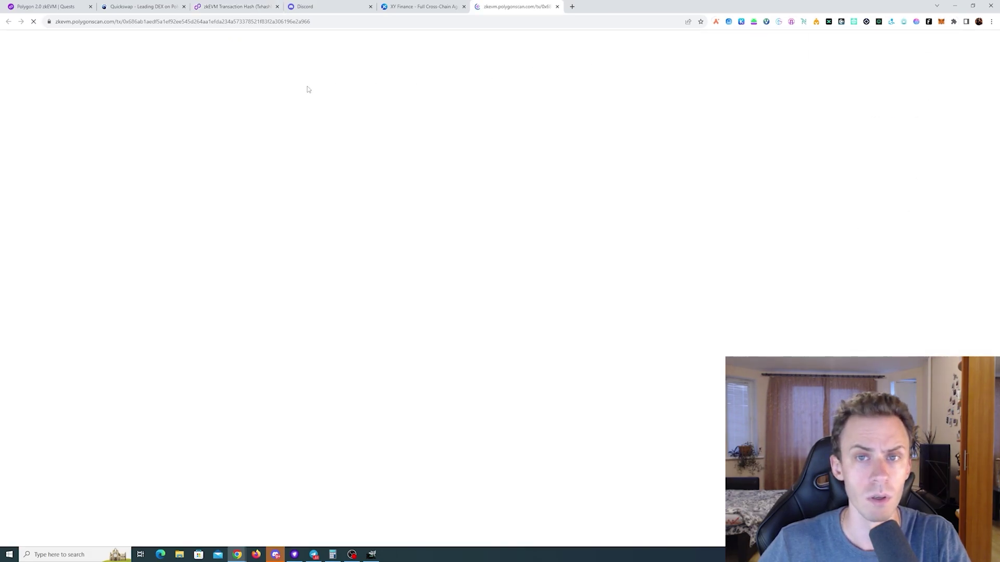
Step: Copy the swap's transaction hash from the newest PolygonScan details tab
left_click(416, 10)
left_click(497, 4)
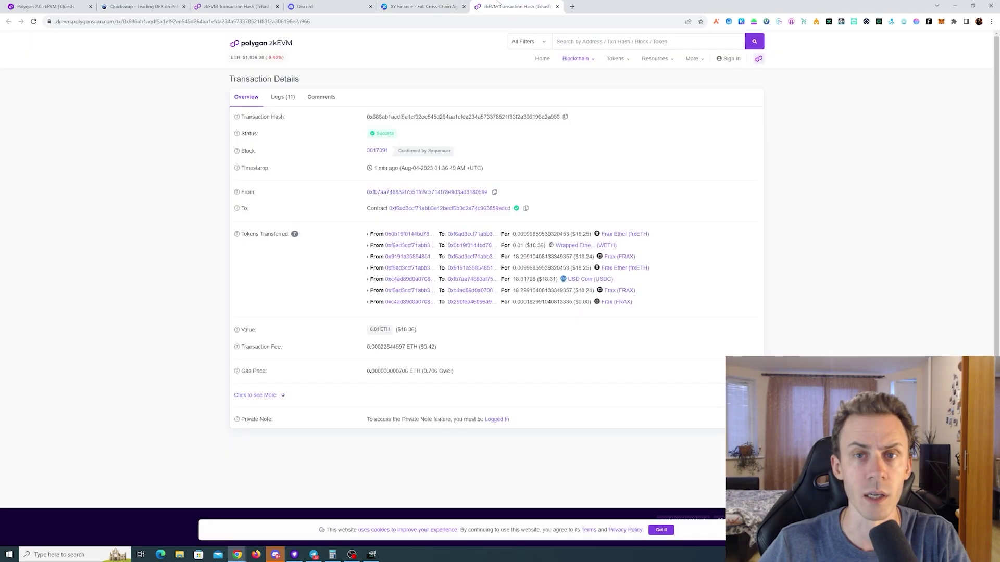
left_click(243, 5)
left_click(509, 4)
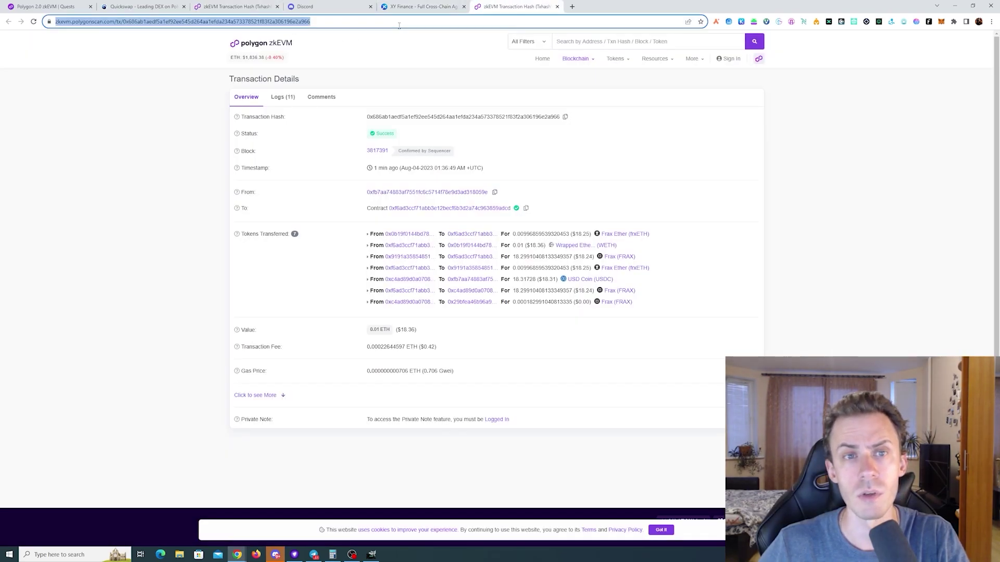
left_click(565, 117)
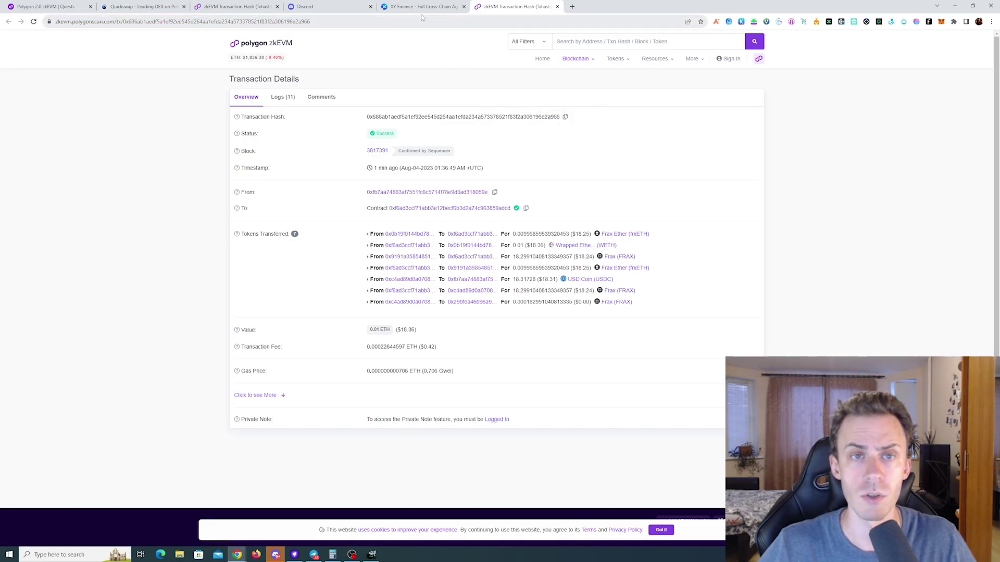
left_click(201, 5)
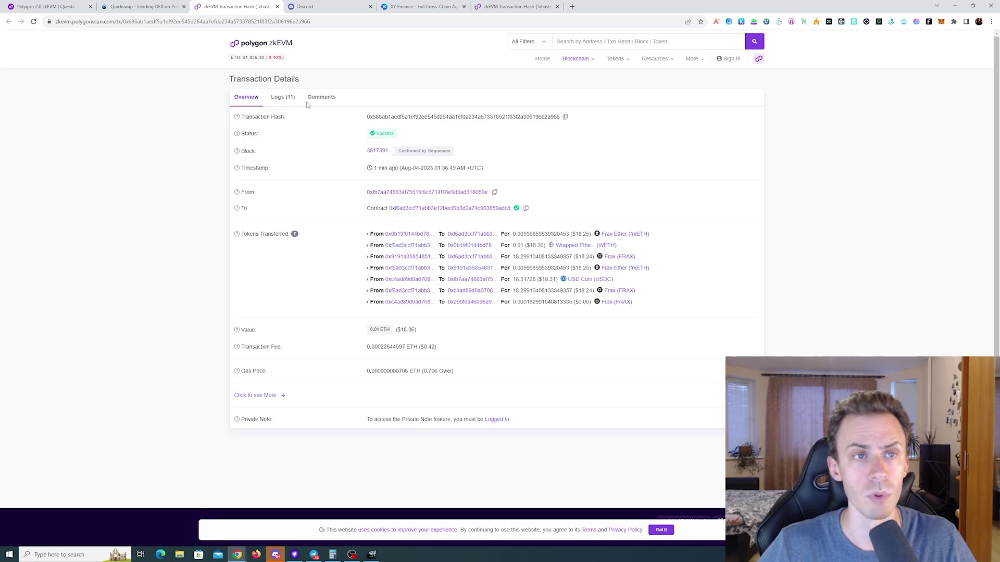
Step: Paste the copied swap hash into the Quickswap task's answer box on Intract and verify it
left_click(47, 6)
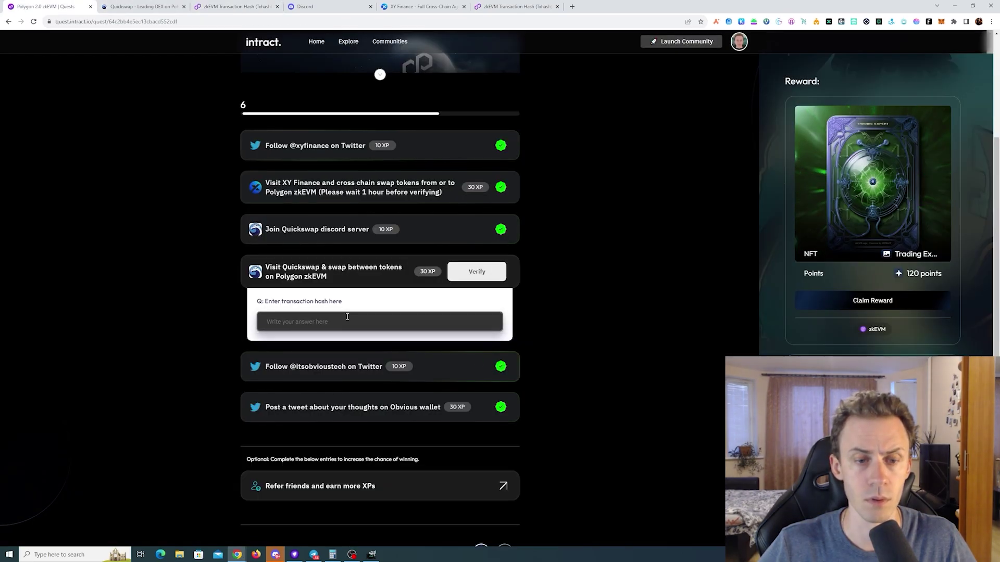
left_click(347, 317)
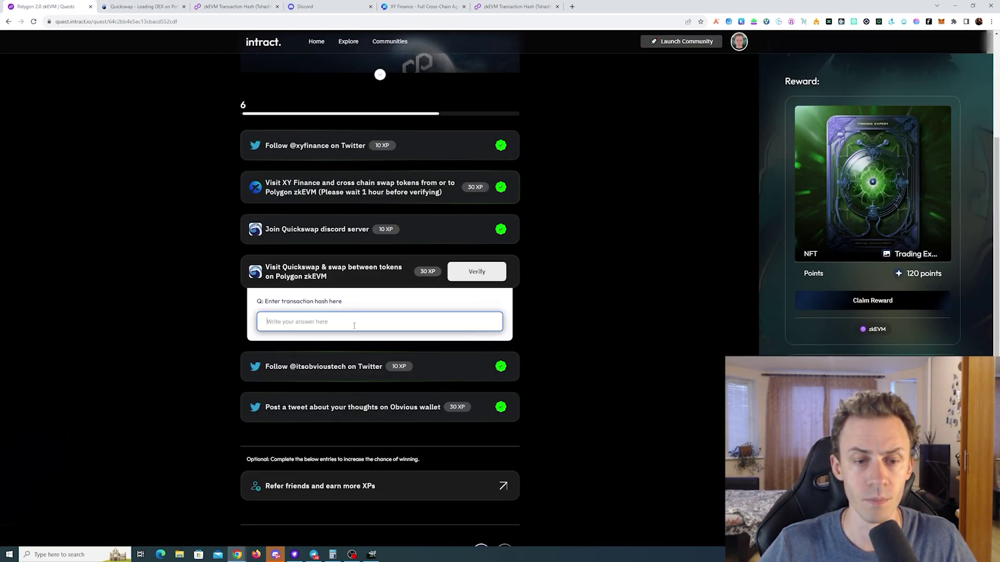
key("ctrl+v")
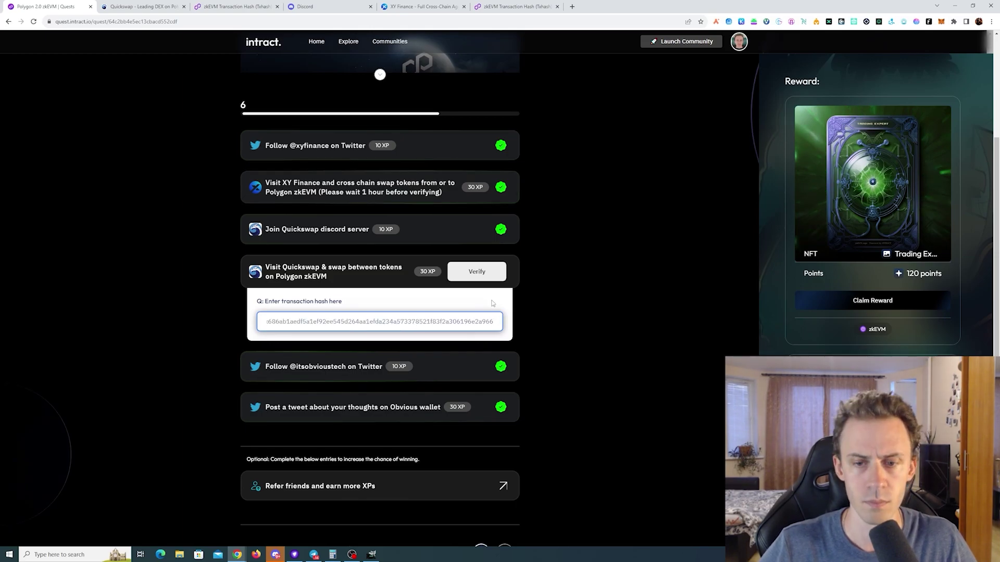
left_click(477, 271)
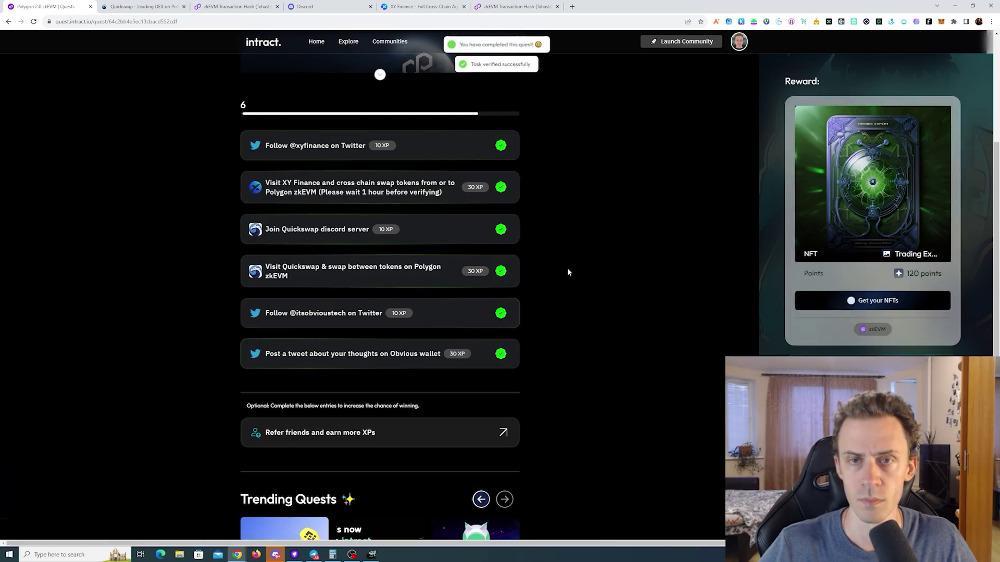
scroll(599, 267, "down", 1)
scroll(620, 281, "up", 1)
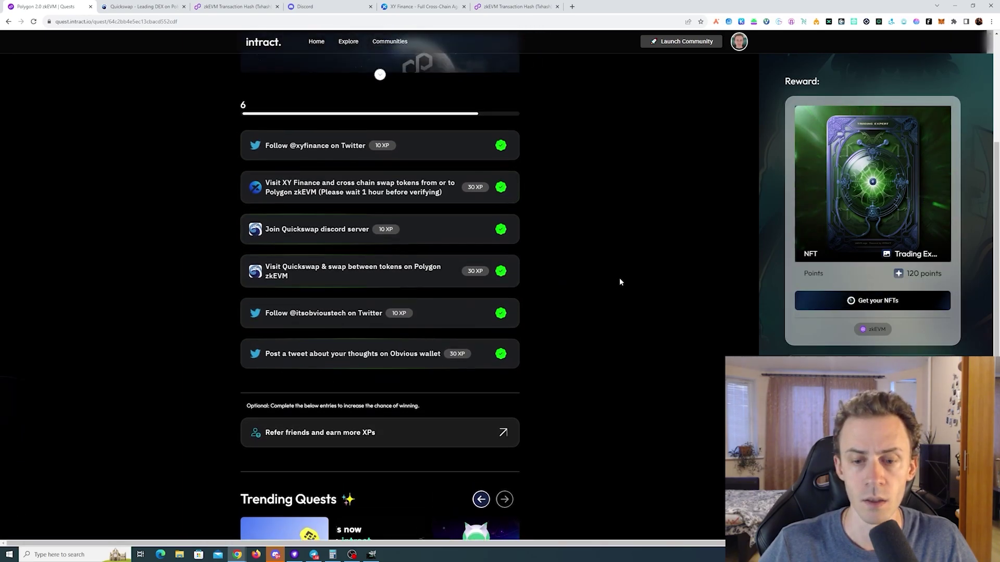
Step: Mint the Week 2 reward NFT, lowering the MetaMask gas limit to 152000 before approving
left_click(880, 301)
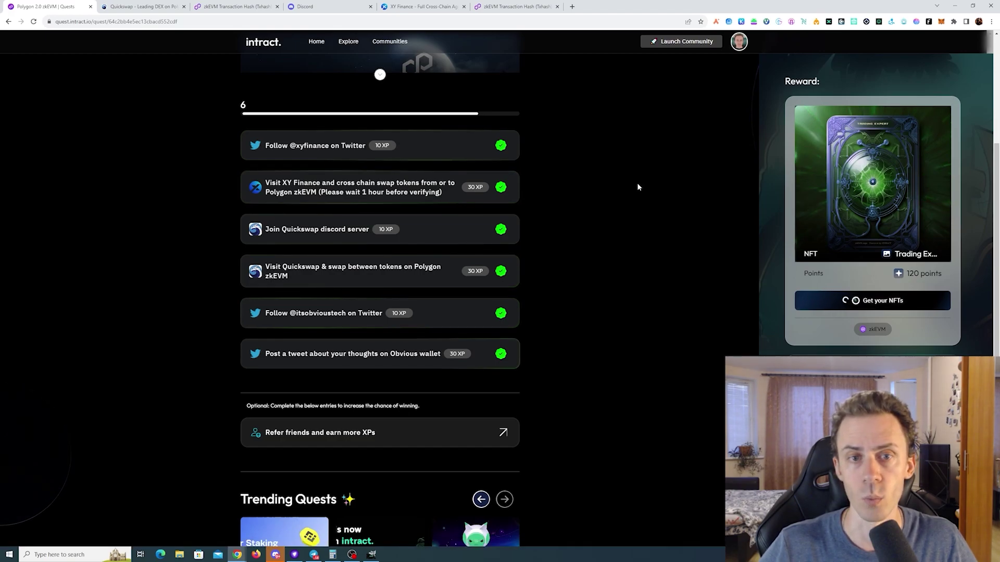
scroll(638, 187, "up", 1)
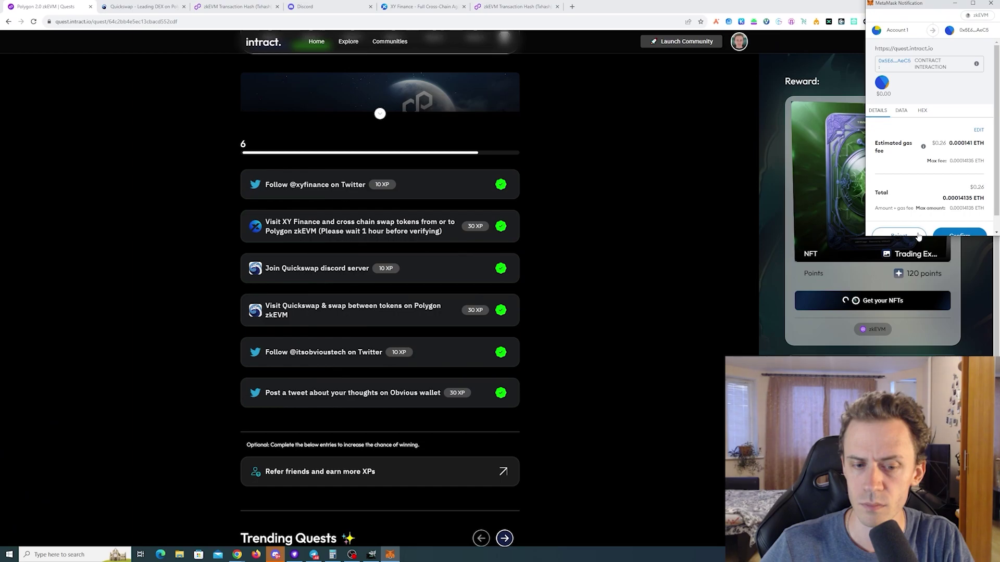
left_click(978, 130)
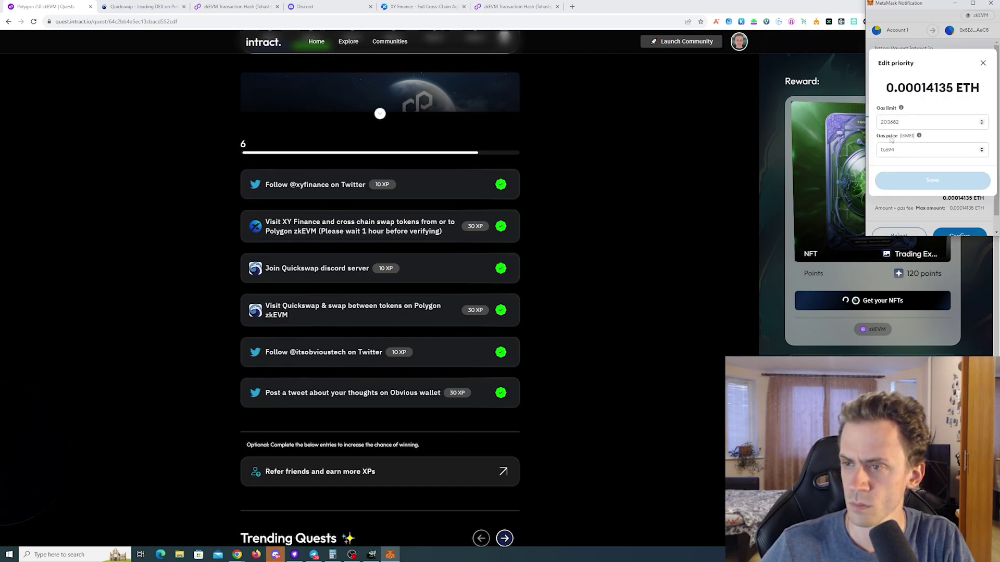
left_click(881, 121)
type("152000")
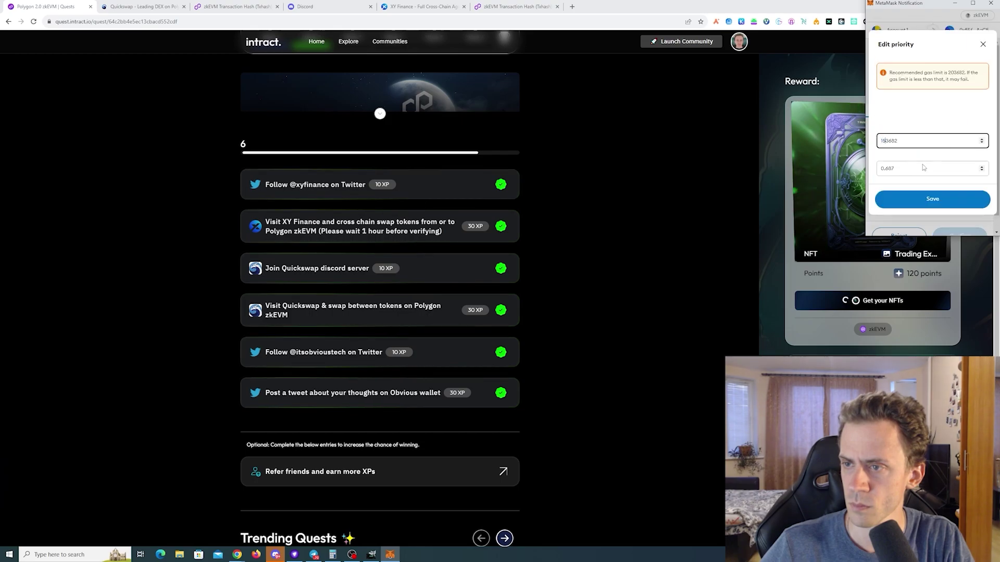
left_click(932, 197)
scroll(933, 184, "down", 2)
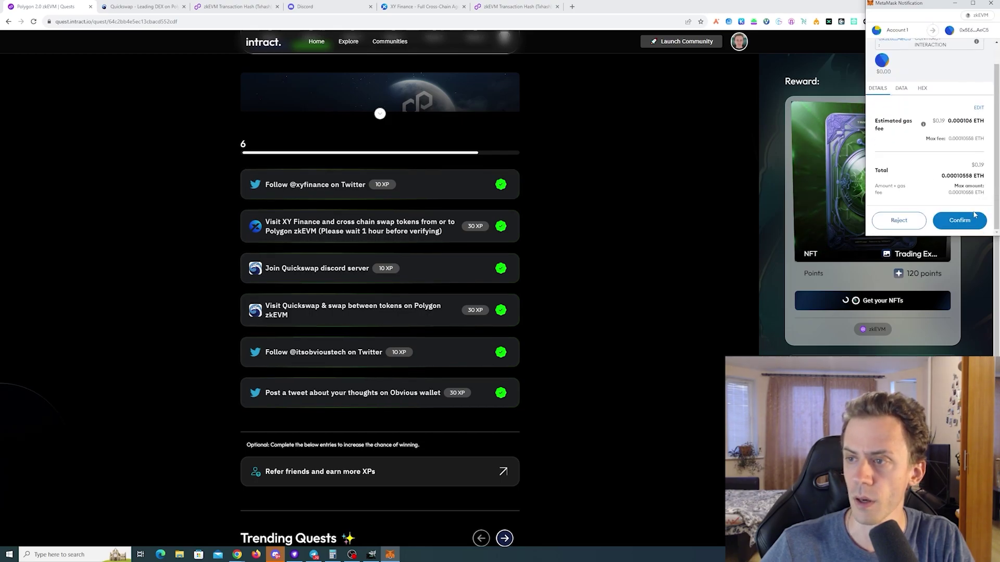
left_click(959, 220)
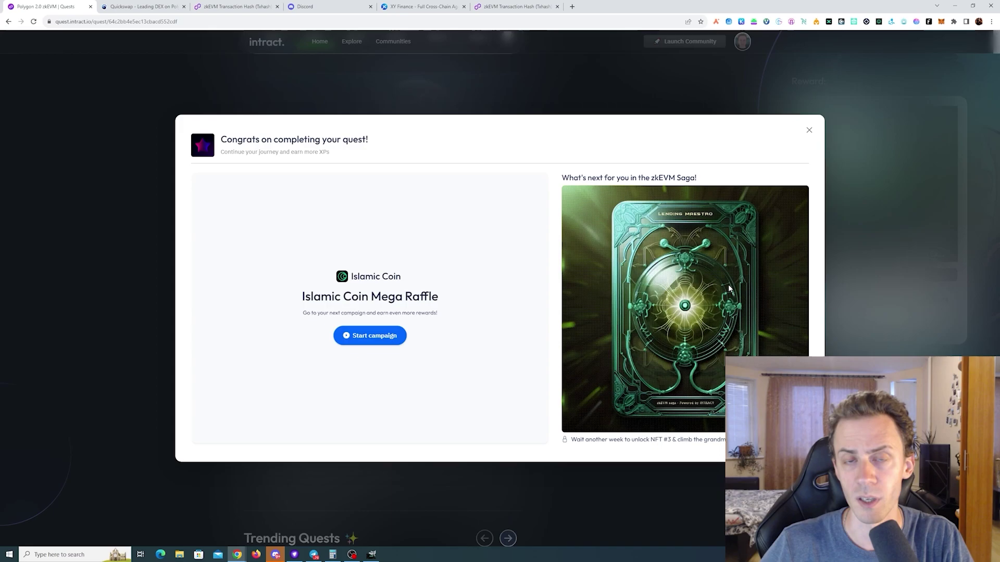
Step: Dismiss the 'Congrats on completing your quest!' popup and scroll back up the quest page
key("Escape")
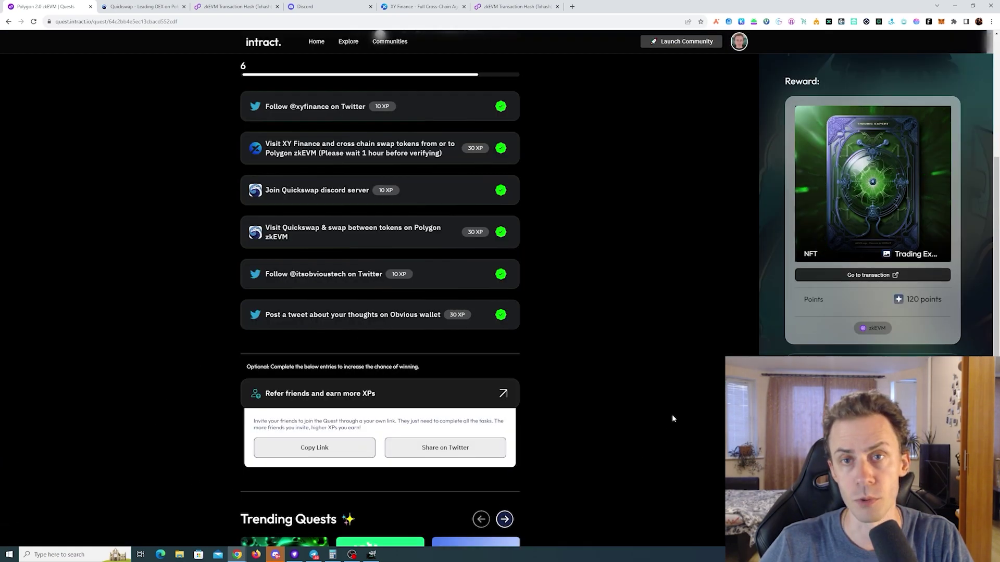
scroll(556, 340, "up", 3)
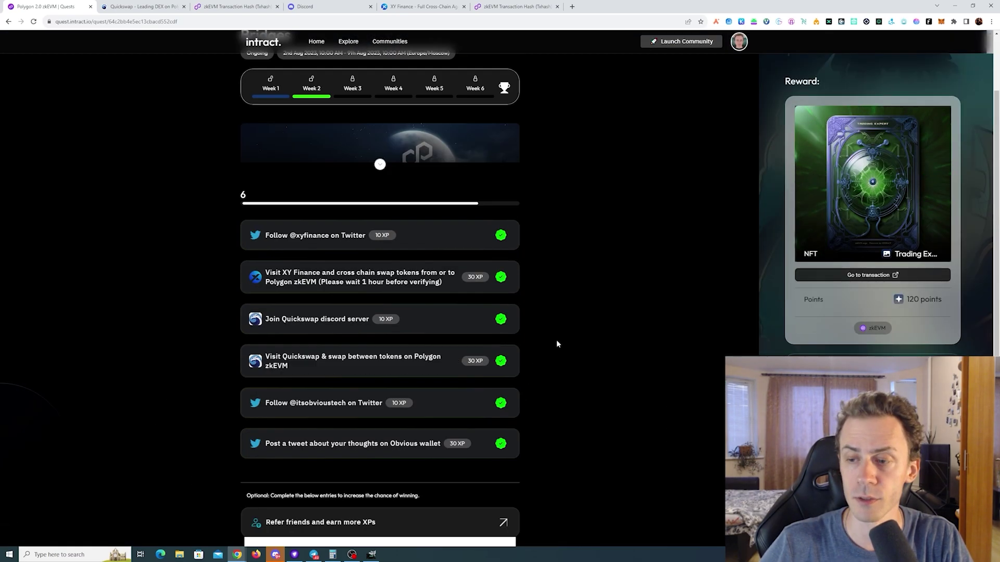